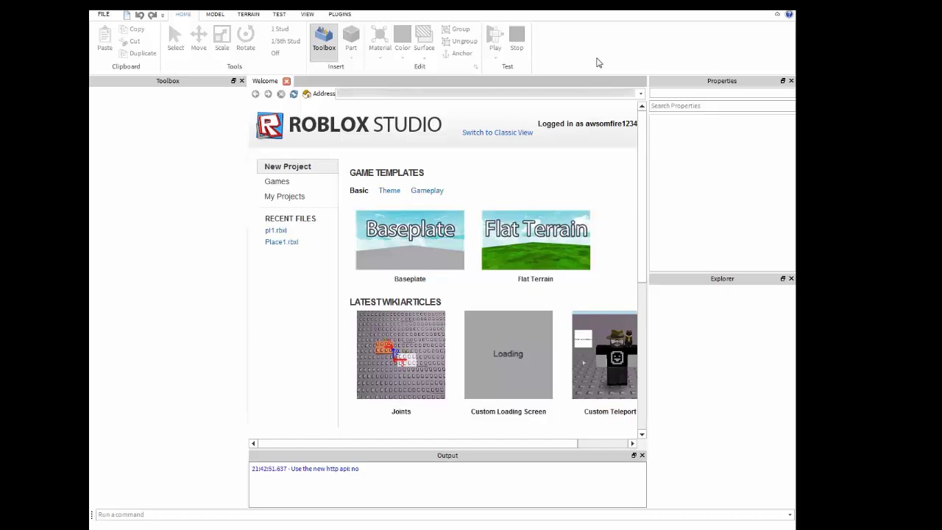
Create a new place from the Baseplate game template.
{"action": "scroll", "coordinate": [457, 250], "scroll_direction": "down", "scroll_amount": 5}
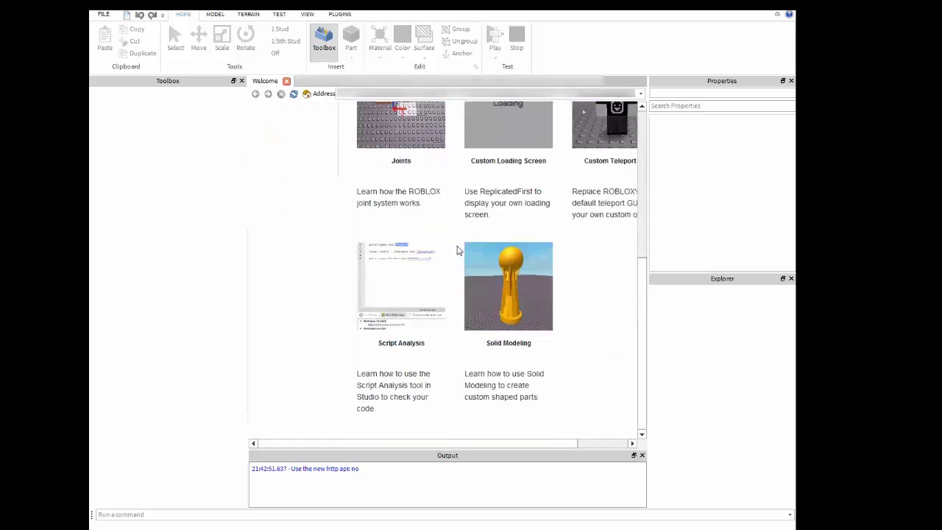
{"action": "scroll", "coordinate": [442, 243], "scroll_direction": "up", "scroll_amount": 5}
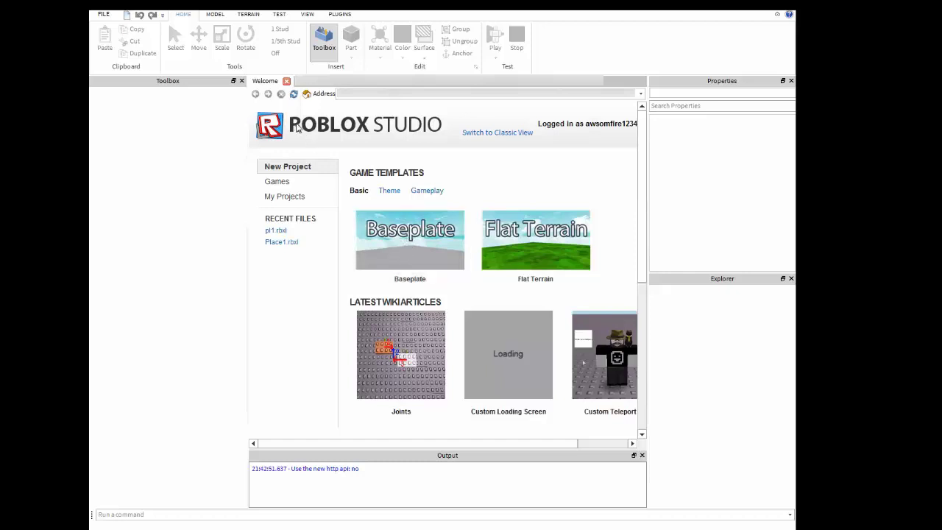
{"action": "left_click", "coordinate": [413, 249]}
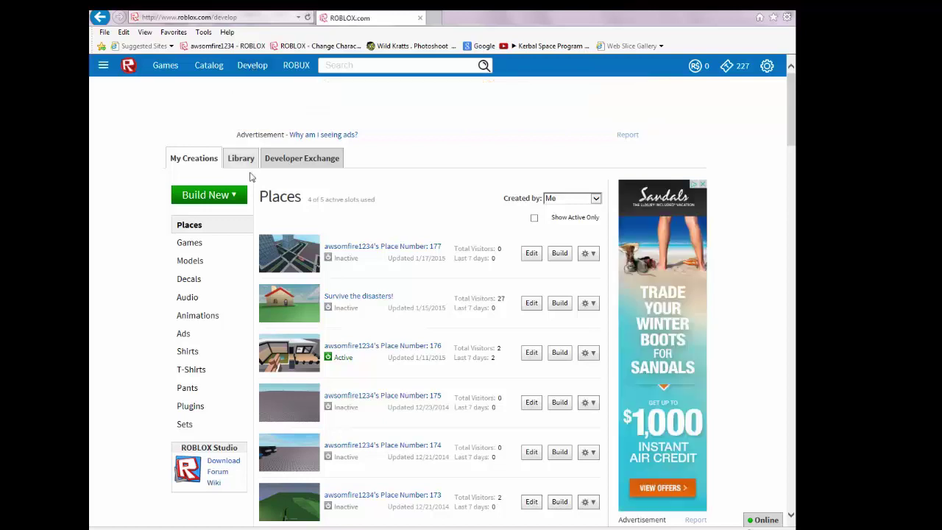
{"action": "left_click", "coordinate": [214, 195]}
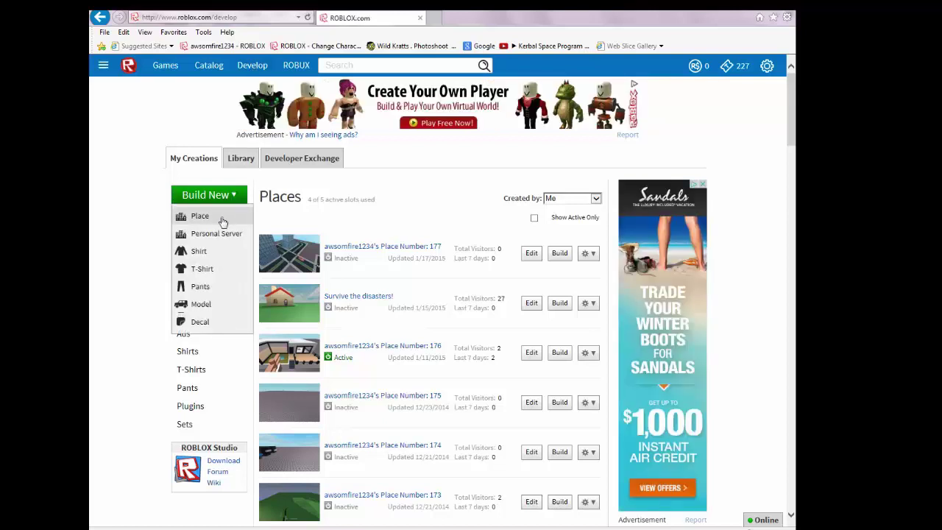
{"action": "left_click", "coordinate": [412, 221]}
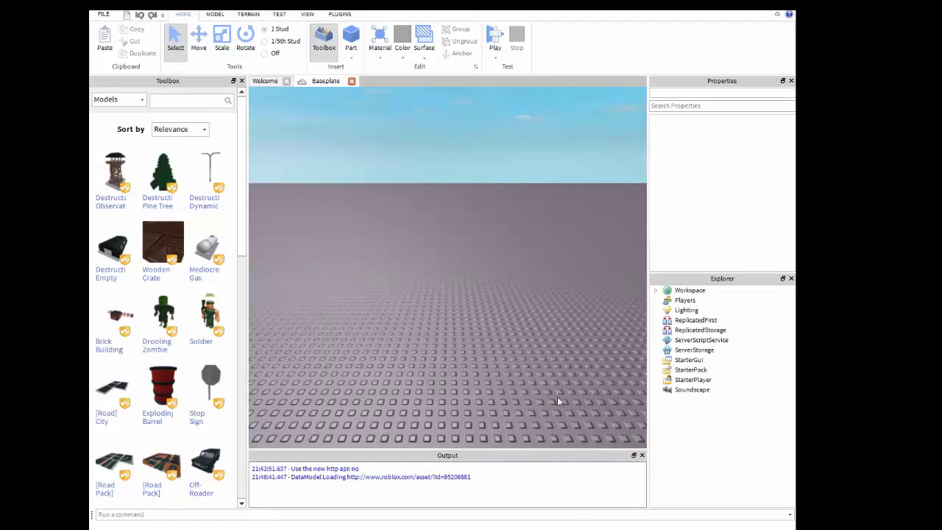
Look over the empty baseplate and review the display options for the Explorer, Properties and other windows.
{"action": "scroll", "coordinate": [558, 397], "scroll_direction": "down", "scroll_amount": 5}
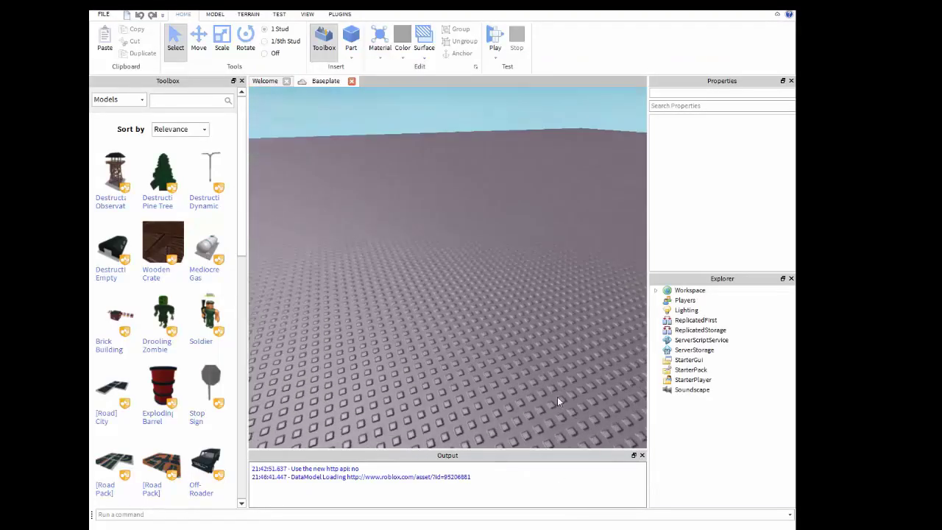
{"action": "scroll", "coordinate": [557, 397], "scroll_direction": "down", "scroll_amount": 8}
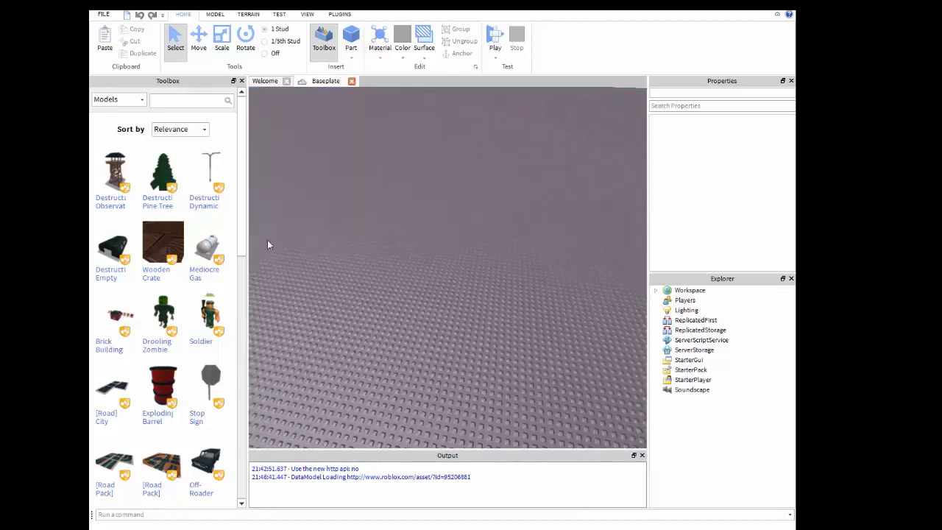
{"action": "right_click_drag", "start_coordinate": [351, 256], "coordinate": [353, 255]}
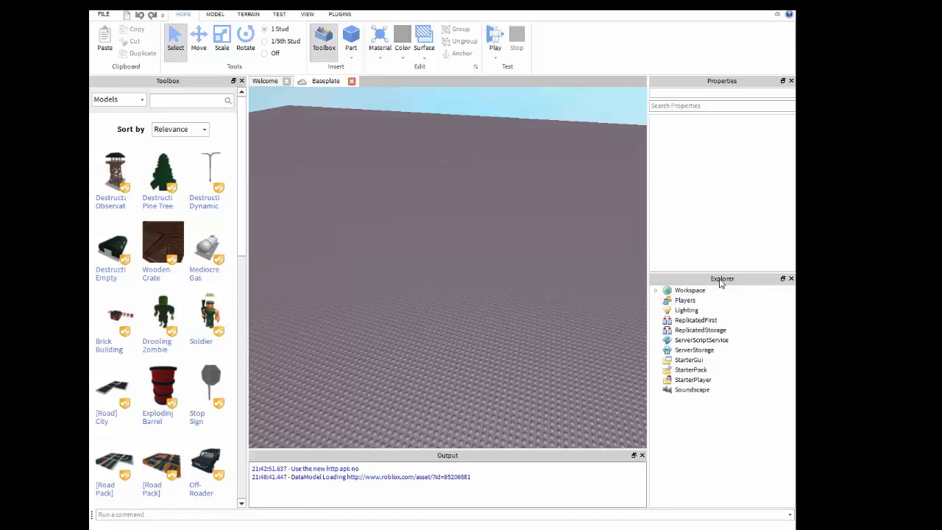
{"action": "left_click", "coordinate": [307, 14]}
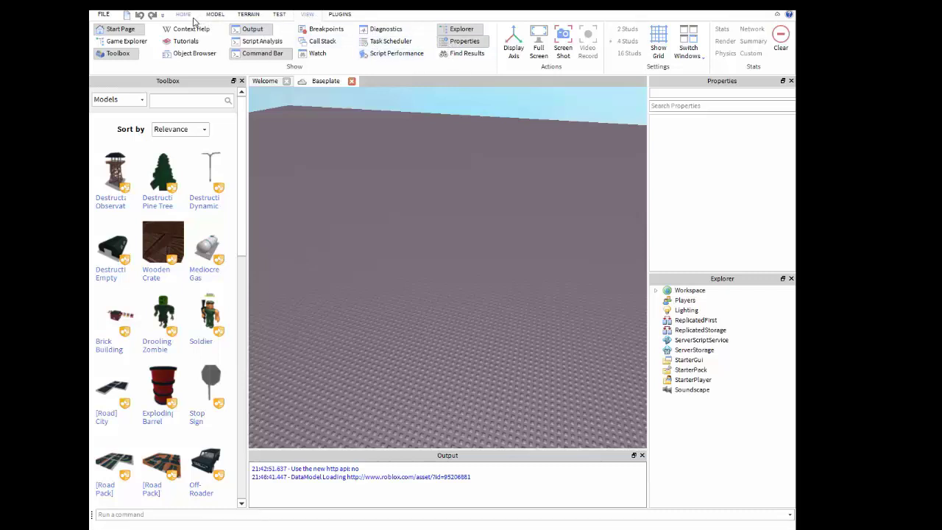
{"action": "left_click", "coordinate": [193, 19]}
{"action": "right_click_drag", "start_coordinate": [318, 130], "coordinate": [317, 129]}
{"action": "scroll", "coordinate": [317, 130], "scroll_direction": "up", "scroll_amount": 3}
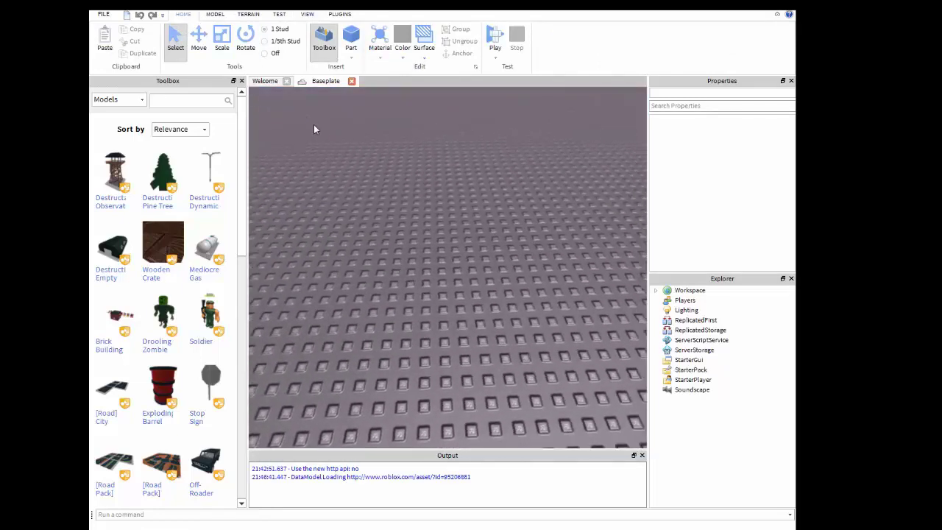
{"action": "scroll", "coordinate": [318, 130], "scroll_direction": "up", "scroll_amount": 2}
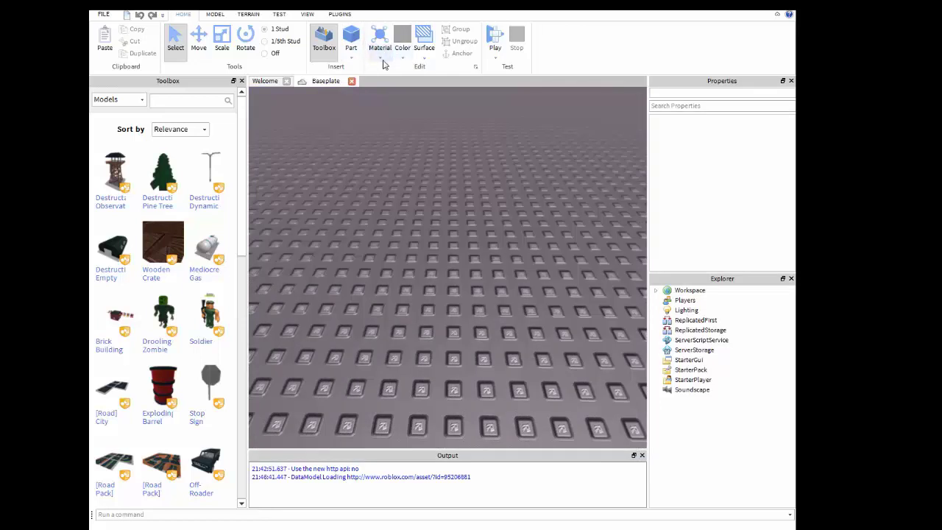
Set the default part material to Metal and the default colour to light orange.
{"action": "left_click", "coordinate": [381, 57]}
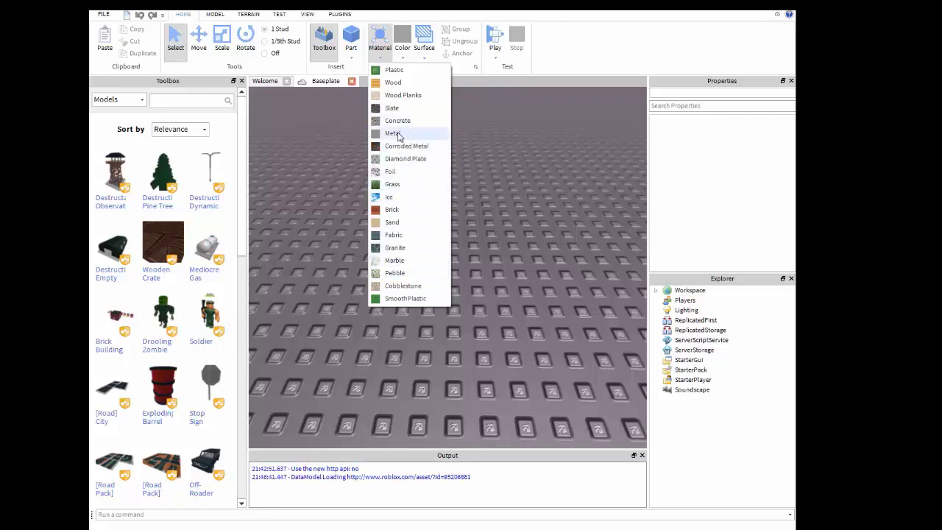
{"action": "left_click", "coordinate": [394, 133]}
{"action": "left_click", "coordinate": [403, 52]}
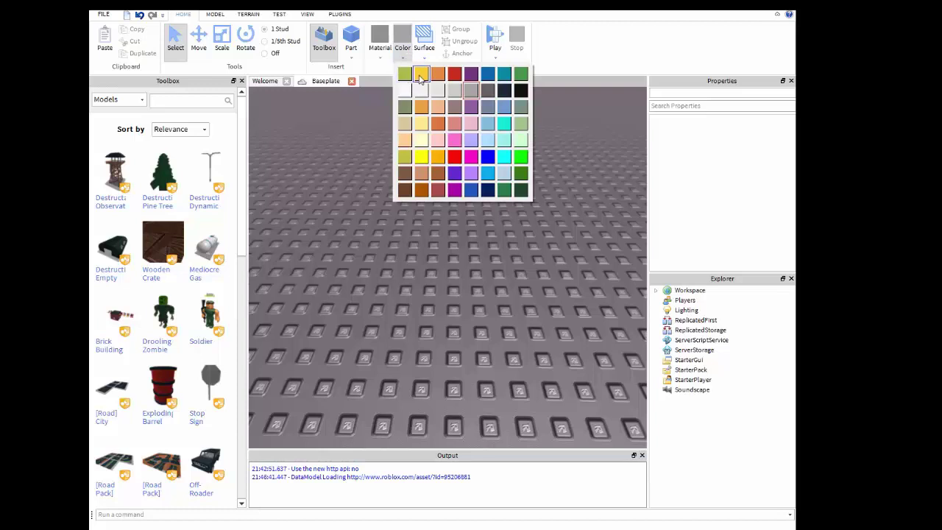
{"action": "left_click", "coordinate": [438, 107]}
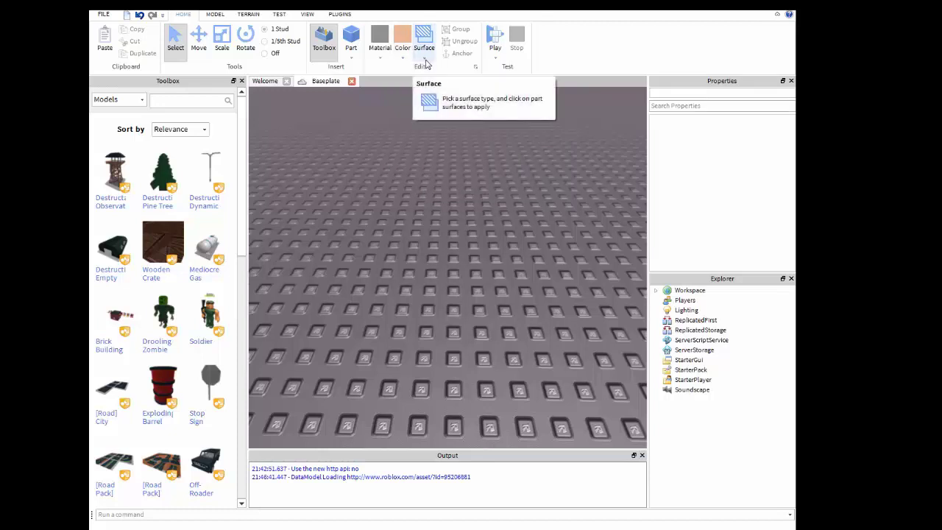
Insert a standard block part onto the baseplate.
{"action": "left_click", "coordinate": [425, 59]}
{"action": "left_click", "coordinate": [422, 60]}
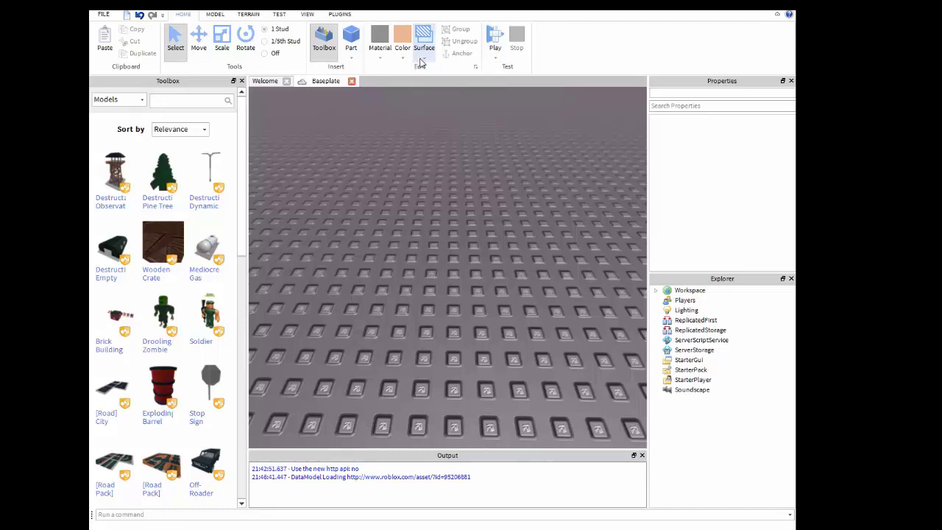
{"action": "left_click", "coordinate": [352, 61]}
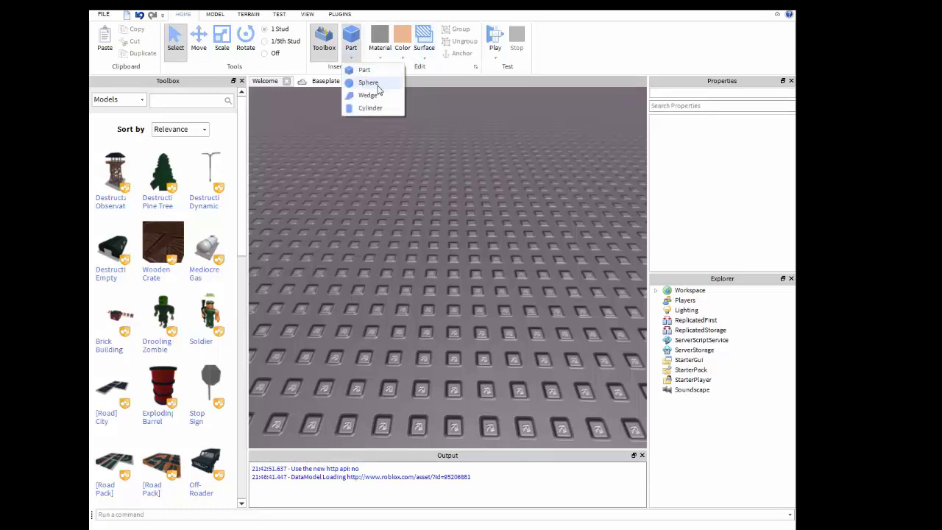
{"action": "left_click", "coordinate": [355, 62]}
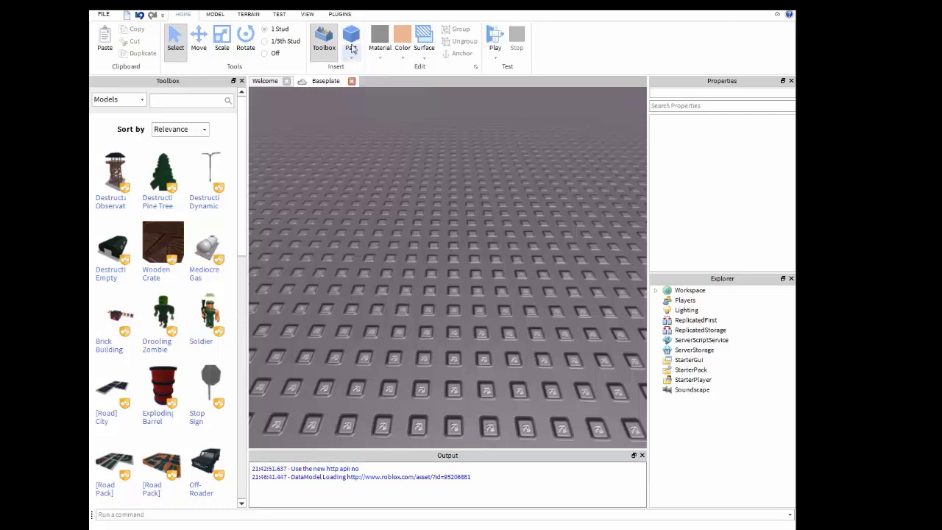
{"action": "left_click", "coordinate": [353, 37]}
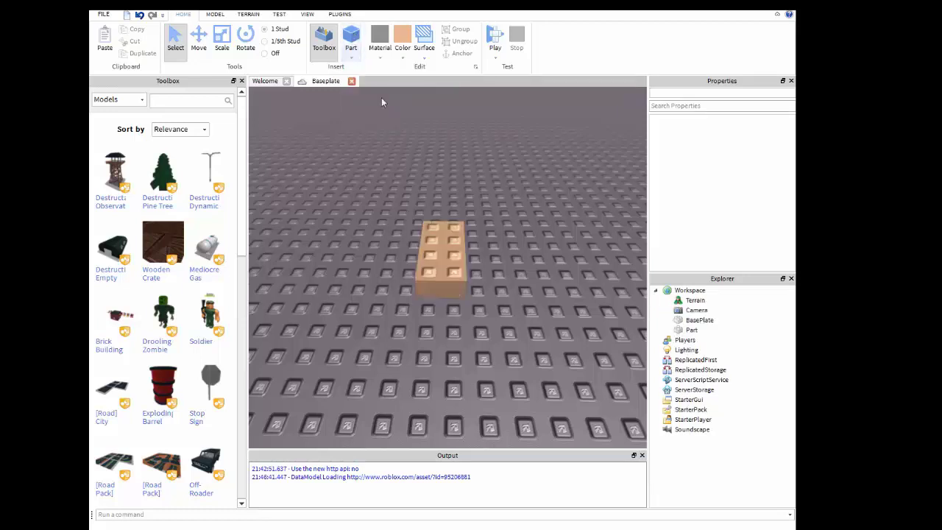
Change the inserted block's material to Wood.
{"action": "left_click_drag", "start_coordinate": [440, 267], "coordinate": [458, 303]}
{"action": "right_click_drag", "start_coordinate": [458, 303], "coordinate": [492, 314]}
{"action": "scroll", "coordinate": [492, 314], "scroll_direction": "down", "scroll_amount": 5}
{"action": "left_click", "coordinate": [379, 57]}
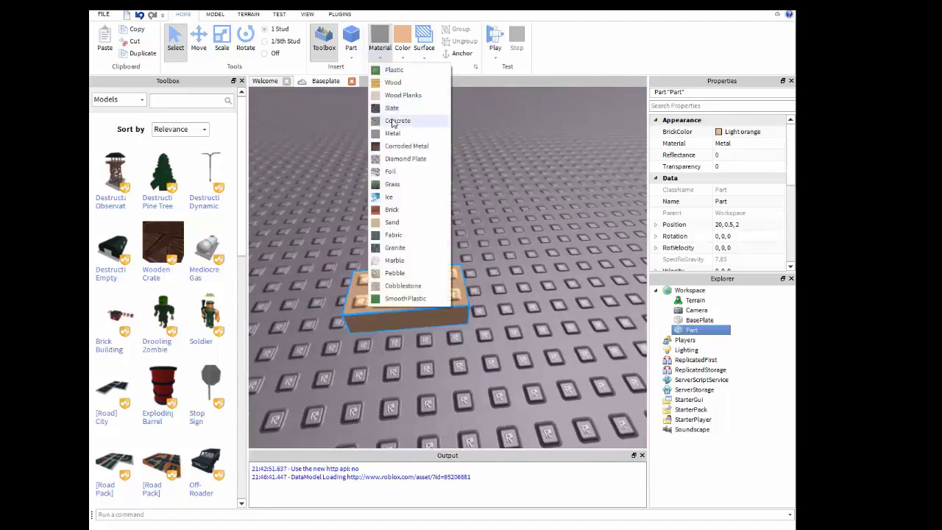
{"action": "left_click", "coordinate": [393, 81]}
{"action": "left_click", "coordinate": [429, 145]}
Apply the Smooth surface type to the top face of the wooden block.
{"action": "scroll", "coordinate": [454, 161], "scroll_direction": "up", "scroll_amount": 3}
{"action": "scroll", "coordinate": [455, 161], "scroll_direction": "down", "scroll_amount": 3}
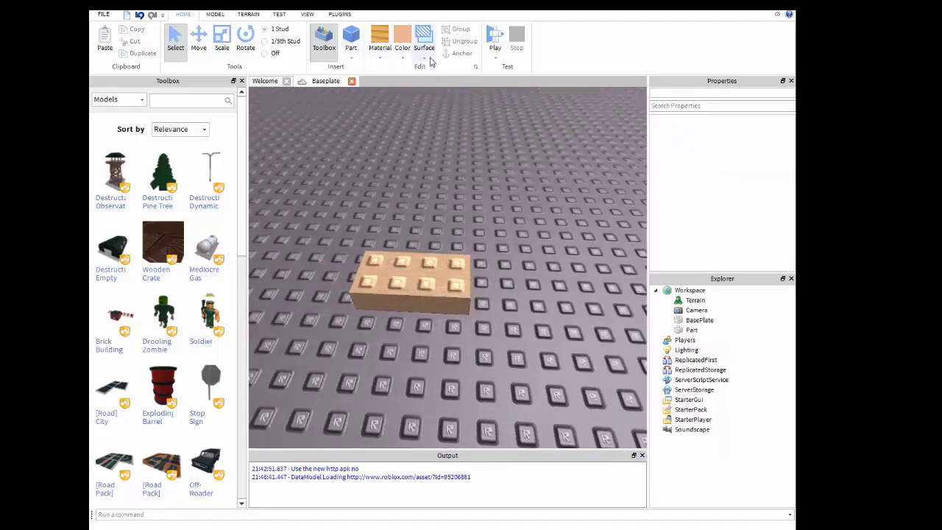
{"action": "left_click", "coordinate": [424, 58]}
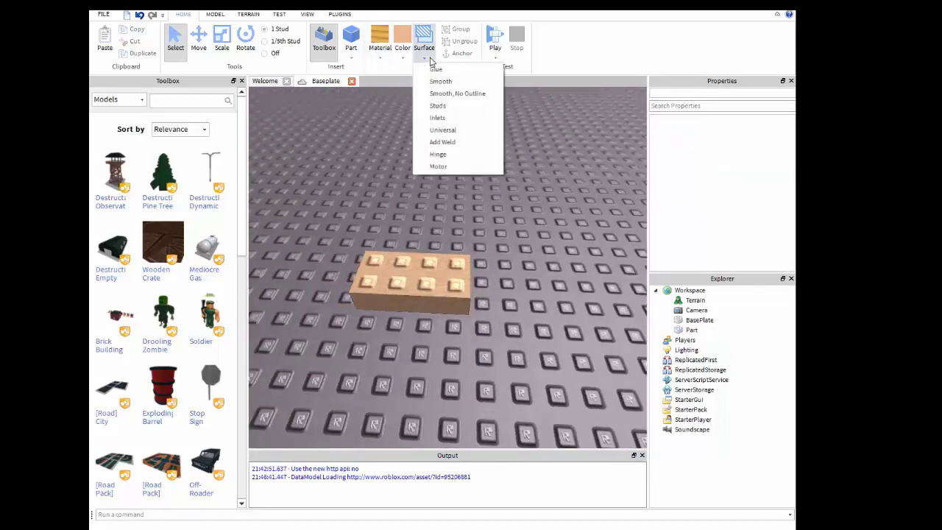
{"action": "left_click", "coordinate": [441, 81]}
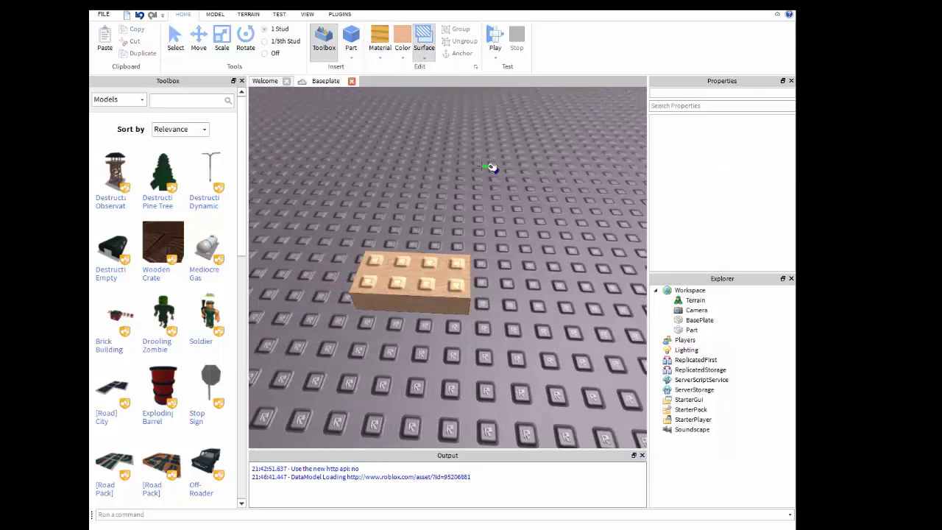
{"action": "left_click", "coordinate": [473, 281]}
{"action": "scroll", "coordinate": [550, 279], "scroll_direction": "up", "scroll_amount": 6}
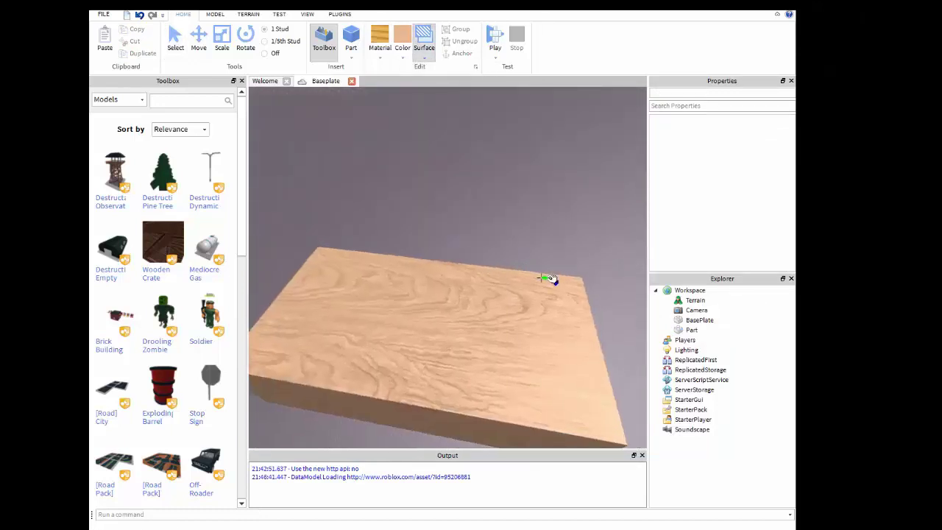
{"action": "scroll", "coordinate": [550, 279], "scroll_direction": "down", "scroll_amount": 5}
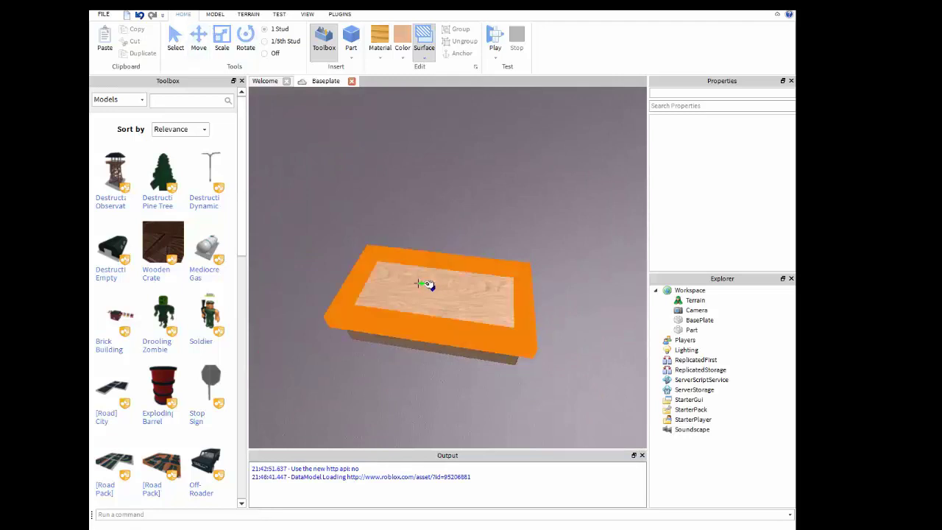
{"action": "left_click", "coordinate": [183, 53]}
{"action": "left_click", "coordinate": [466, 299]}
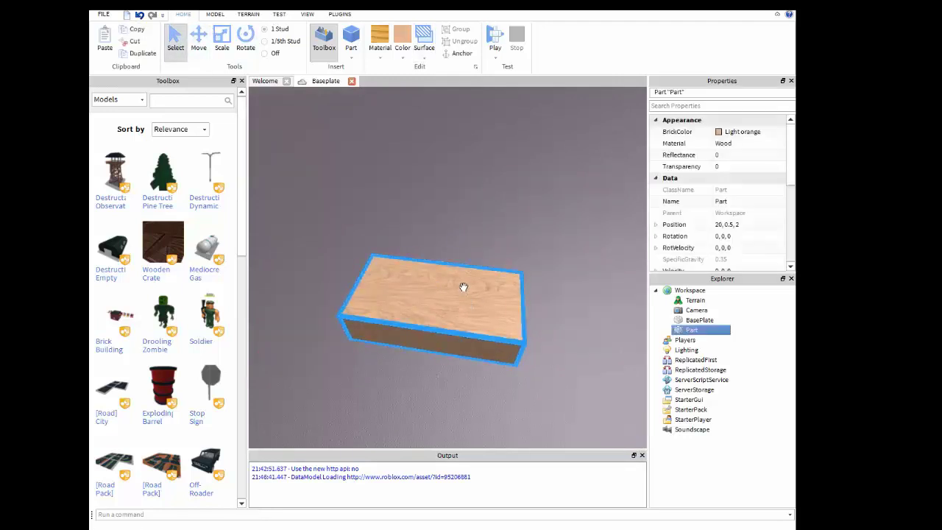
{"action": "key", "text": "ctrl+d"}
{"action": "key", "text": "Delete"}
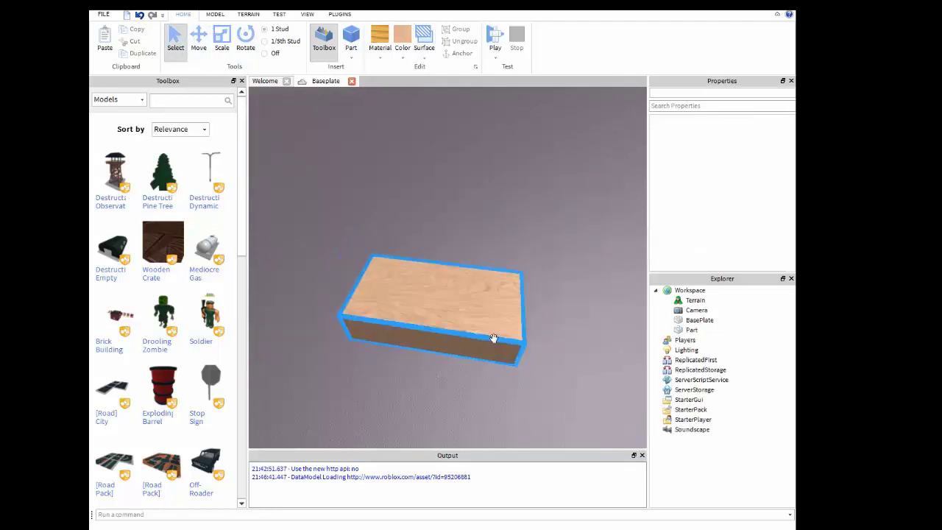
Duplicate the wooden block and stack the copy directly on top of the original.
{"action": "left_click", "coordinate": [494, 337]}
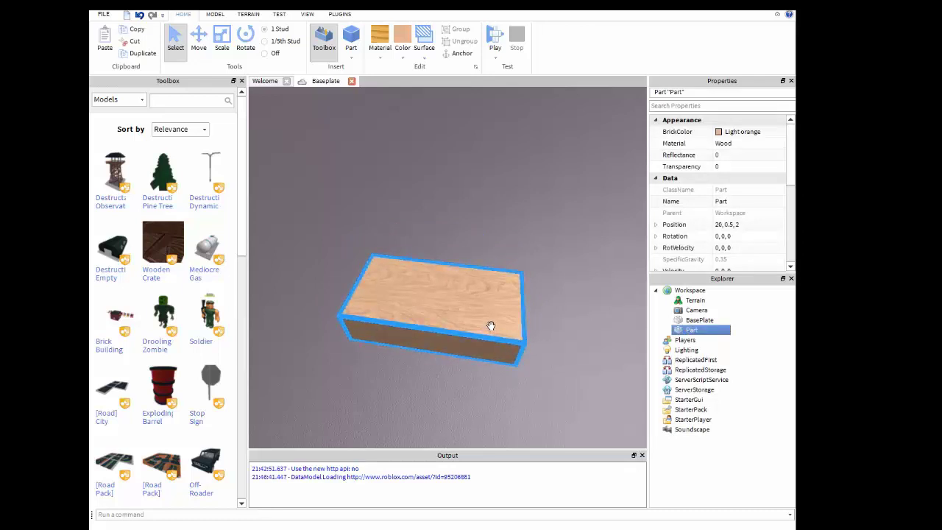
{"action": "key", "text": "ctrl+d"}
{"action": "left_click_drag", "start_coordinate": [493, 301], "coordinate": [527, 254]}
{"action": "right_click_drag", "start_coordinate": [526, 253], "coordinate": [572, 257]}
{"action": "scroll", "coordinate": [572, 257], "scroll_direction": "up", "scroll_amount": 3}
{"action": "scroll", "coordinate": [484, 246], "scroll_direction": "down", "scroll_amount": 2}
{"action": "left_click_drag", "start_coordinate": [541, 349], "coordinate": [470, 352]}
{"action": "left_click", "coordinate": [523, 327]}
{"action": "right_click_drag", "start_coordinate": [523, 328], "coordinate": [524, 328]}
{"action": "right_click_drag", "start_coordinate": [493, 240], "coordinate": [475, 224]}
{"action": "scroll", "coordinate": [475, 223], "scroll_direction": "down", "scroll_amount": 2}
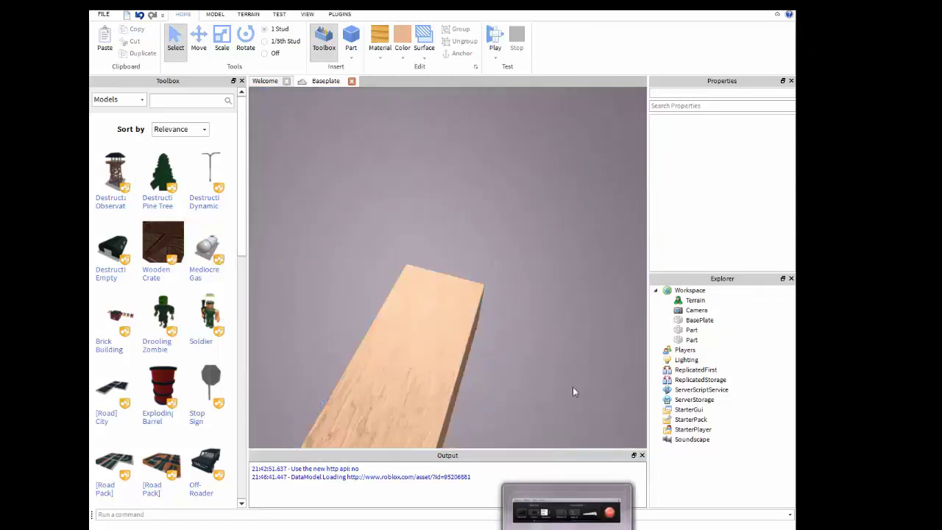
{"action": "right_click_drag", "start_coordinate": [534, 360], "coordinate": [514, 362]}
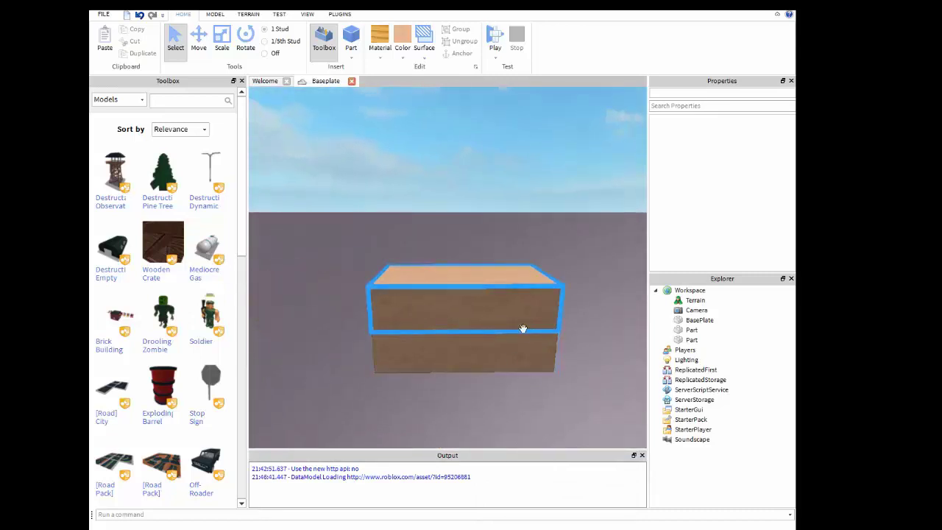
Select both stacked wooden blocks and check what the Anchor option does.
{"action": "left_click", "coordinate": [522, 331]}
{"action": "left_click", "coordinate": [477, 346], "text": "shift"}
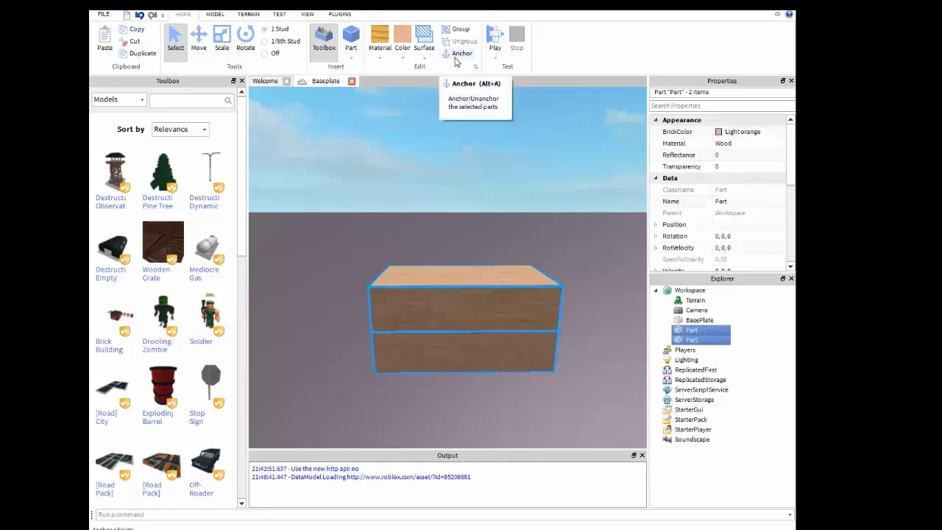
{"action": "right_click_drag", "start_coordinate": [526, 179], "coordinate": [500, 155]}
{"action": "left_click", "coordinate": [498, 158]}
Move the upper wooden block down onto the baseplate so it sits directly beside the other block.
{"action": "left_click_drag", "start_coordinate": [448, 259], "coordinate": [507, 279]}
{"action": "scroll", "coordinate": [528, 246], "scroll_direction": "up", "scroll_amount": 5}
{"action": "left_click", "coordinate": [527, 248]}
Apply the Inlets surface to the top of the left wooden block and stack the right block on it.
{"action": "left_click", "coordinate": [430, 58]}
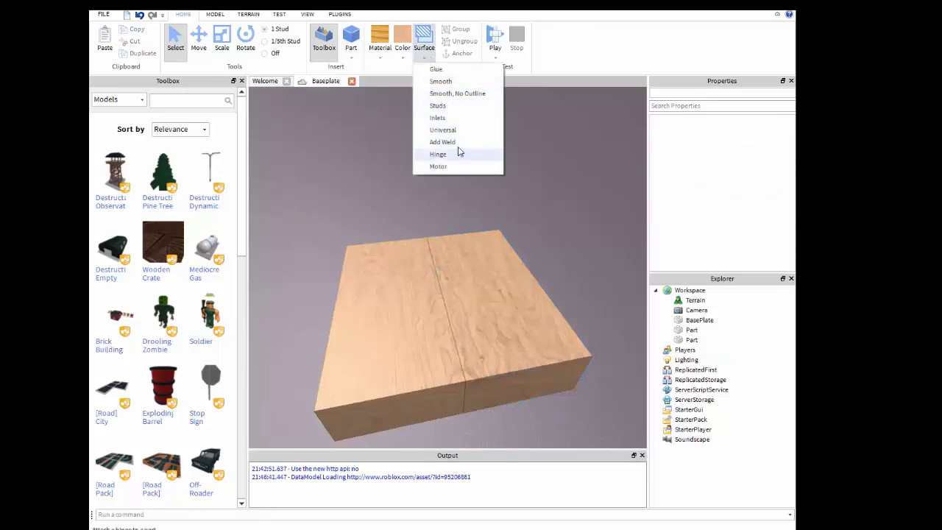
{"action": "left_click", "coordinate": [450, 119]}
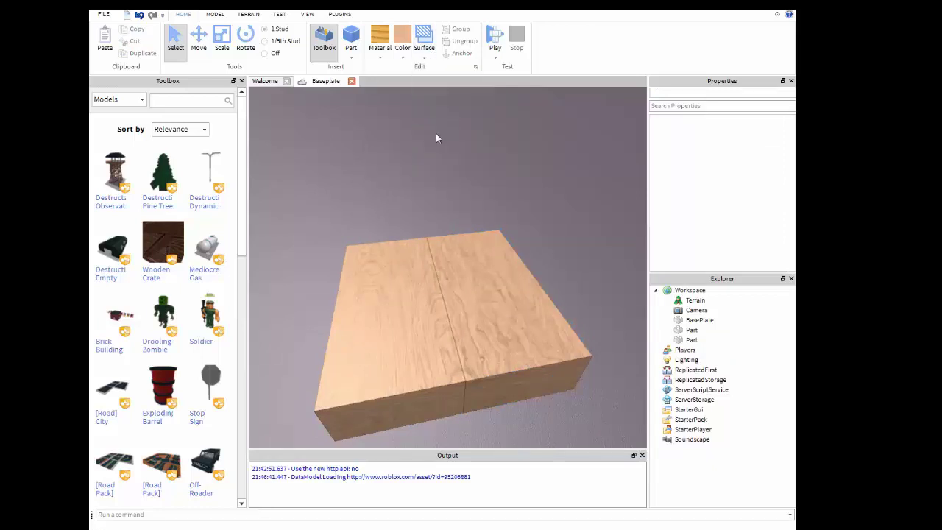
{"action": "left_click", "coordinate": [421, 304]}
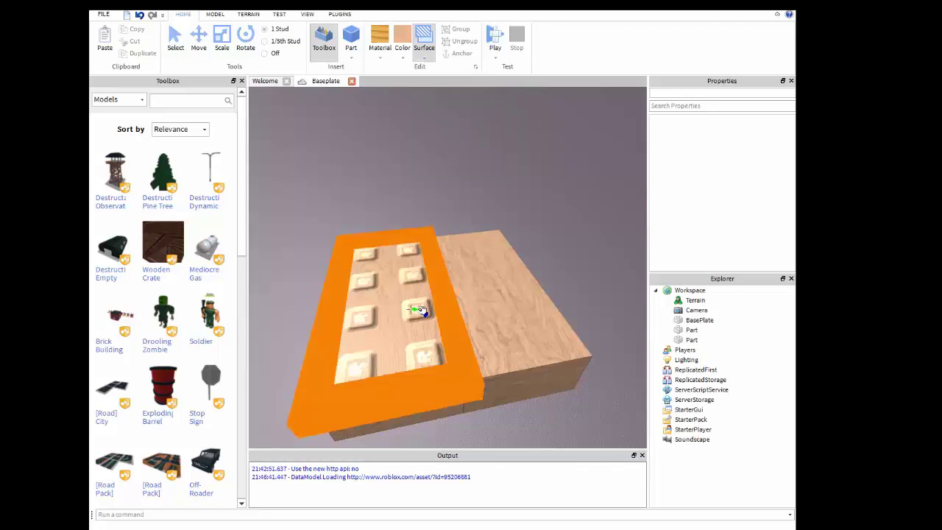
{"action": "left_click", "coordinate": [180, 44]}
{"action": "left_click_drag", "start_coordinate": [479, 297], "coordinate": [392, 256]}
{"action": "left_click", "coordinate": [279, 15]}
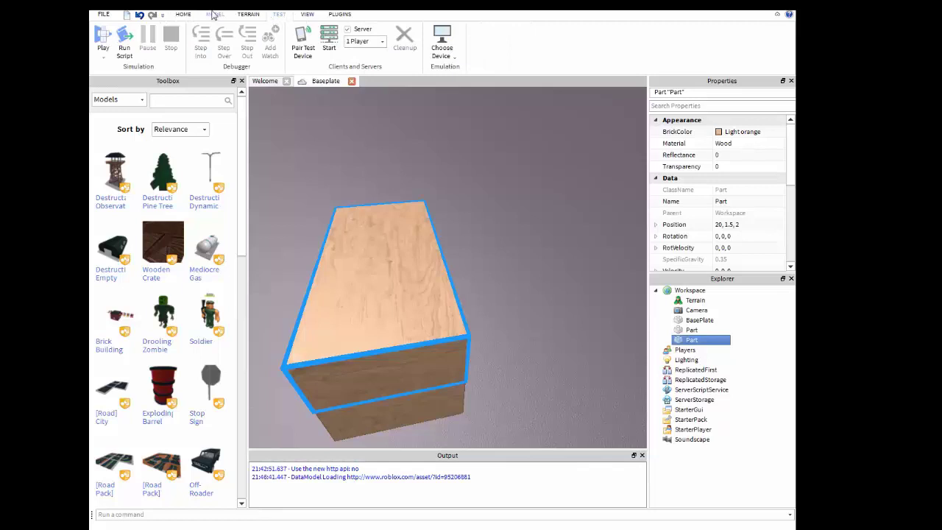
{"action": "left_click", "coordinate": [183, 14]}
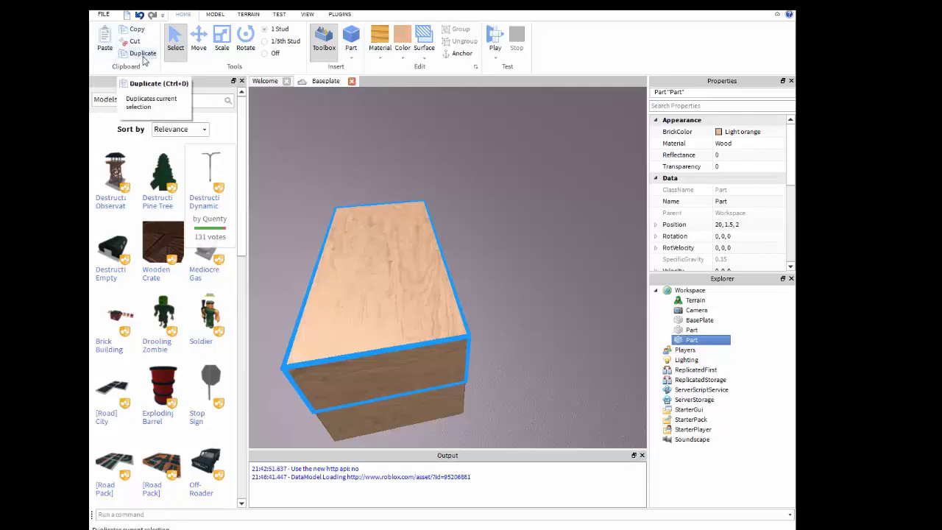
Duplicate the upper wooden block twice and move the blocks apart across the baseplate.
{"action": "left_click", "coordinate": [143, 54]}
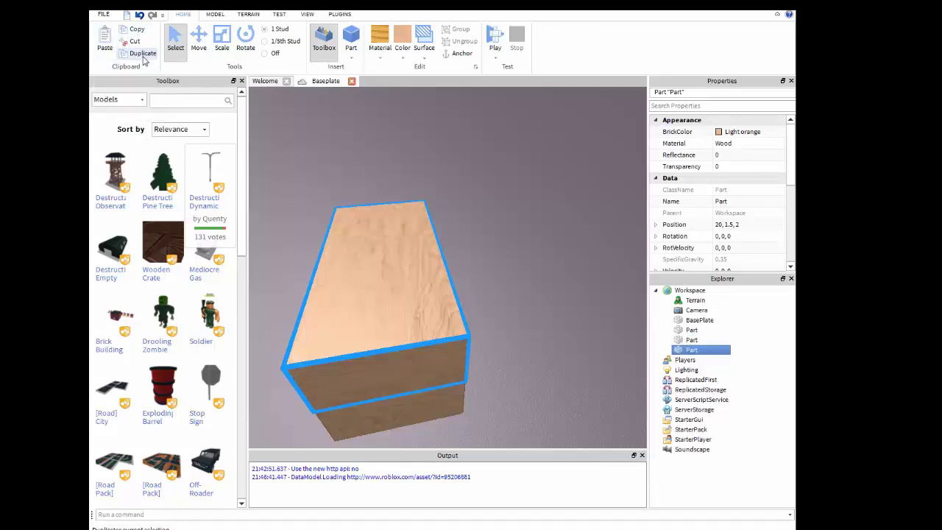
{"action": "left_click", "coordinate": [143, 54]}
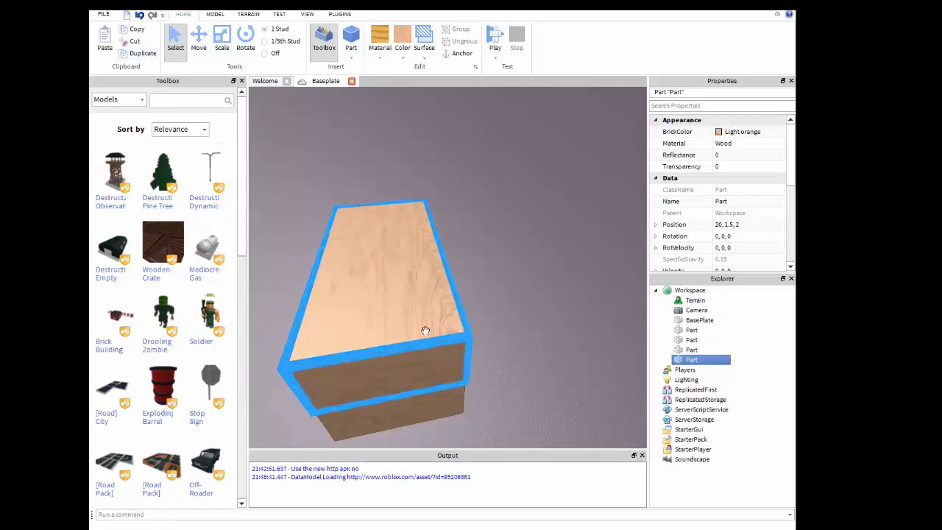
{"action": "left_click_drag", "start_coordinate": [426, 331], "coordinate": [626, 211]}
{"action": "left_click_drag", "start_coordinate": [346, 343], "coordinate": [496, 209]}
{"action": "left_click_drag", "start_coordinate": [394, 345], "coordinate": [491, 167]}
Undo the block moves and both duplications so only the two stacked wooden blocks remain.
{"action": "left_click", "coordinate": [143, 17]}
{"action": "left_click", "coordinate": [143, 17]}
{"action": "left_click", "coordinate": [140, 16]}
{"action": "left_click", "coordinate": [140, 16]}
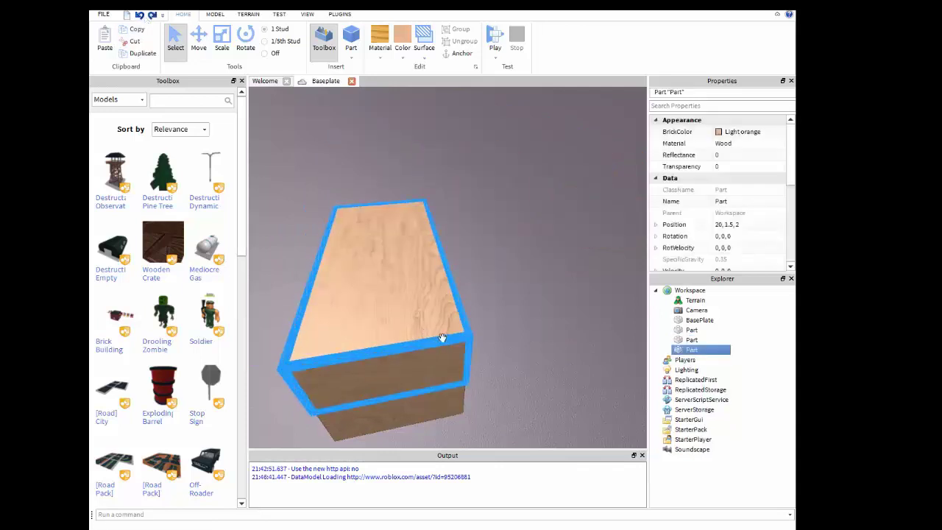
{"action": "left_click", "coordinate": [139, 16]}
{"action": "left_click", "coordinate": [457, 288]}
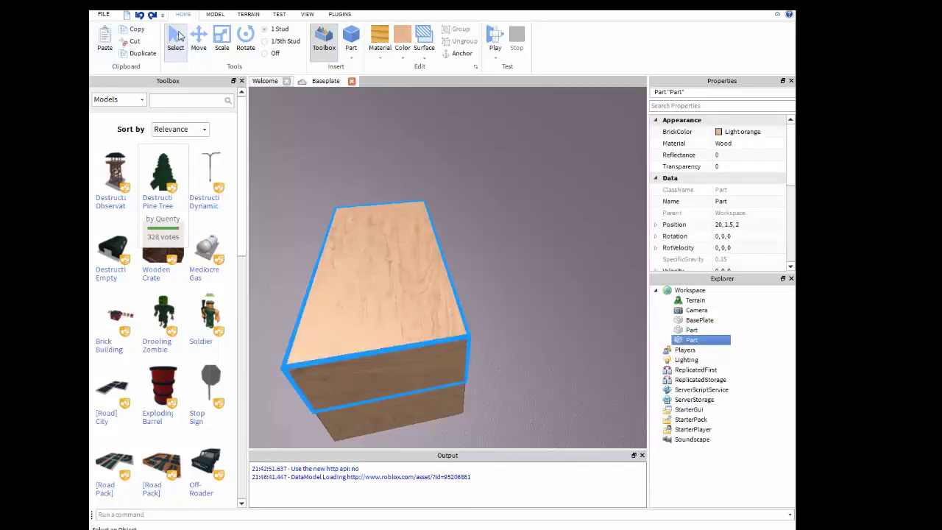
Show the Move tool's axis handles on the upper wooden block and deselect it.
{"action": "left_click", "coordinate": [199, 40]}
{"action": "scroll", "coordinate": [516, 181], "scroll_direction": "down", "scroll_amount": 3}
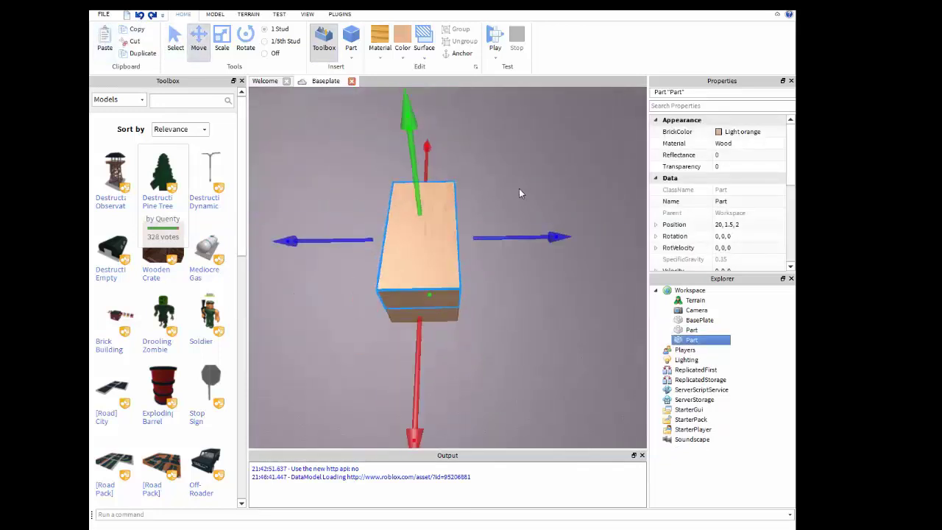
{"action": "left_click_drag", "start_coordinate": [518, 257], "coordinate": [488, 244]}
{"action": "scroll", "coordinate": [518, 201], "scroll_direction": "up", "scroll_amount": 3}
{"action": "left_click", "coordinate": [519, 201]}
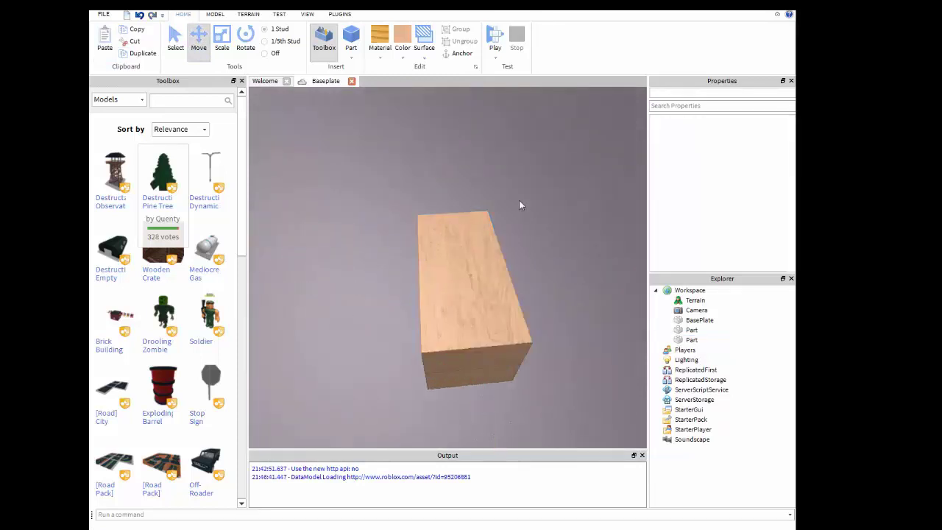
Try the Scale tool on the upper wooden block and deselect it.
{"action": "left_click", "coordinate": [217, 44]}
{"action": "left_click", "coordinate": [509, 302]}
{"action": "right_click_drag", "start_coordinate": [508, 301], "coordinate": [449, 287]}
{"action": "scroll", "coordinate": [450, 287], "scroll_direction": "down", "scroll_amount": 3}
{"action": "left_click_drag", "start_coordinate": [461, 304], "coordinate": [488, 326]}
{"action": "left_click", "coordinate": [477, 368]}
{"action": "key", "text": "d"}
{"action": "key", "text": "w"}
{"action": "key", "text": "a"}
Show the Rotate tool's handles around the upper wooden block and deselect it.
{"action": "left_click", "coordinate": [241, 45]}
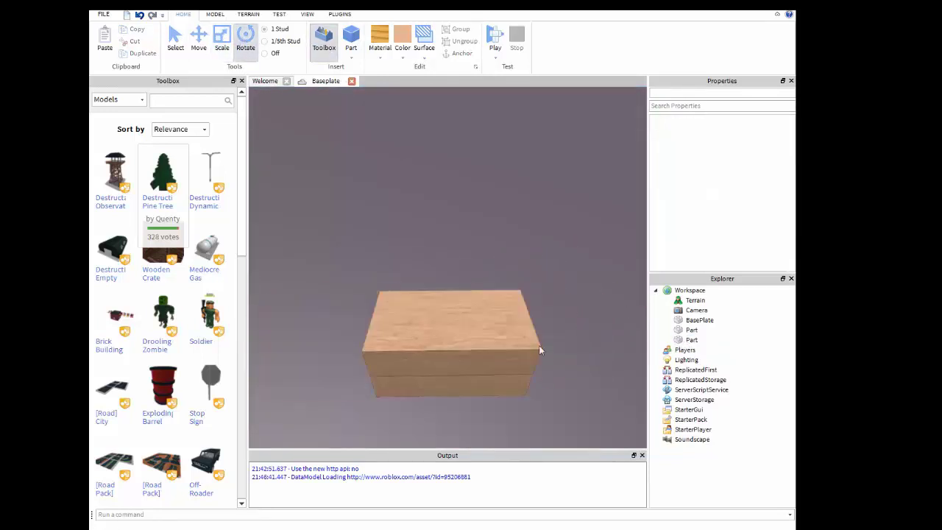
{"action": "left_click", "coordinate": [518, 355]}
{"action": "mouse_move", "coordinate": [518, 355]}
{"action": "right_mouse_down"}
{"action": "mouse_move", "coordinate": [548, 357]}
{"action": "mouse_move", "coordinate": [519, 341]}
{"action": "right_mouse_up"}
{"action": "scroll", "coordinate": [519, 342], "scroll_direction": "down", "scroll_amount": 3}
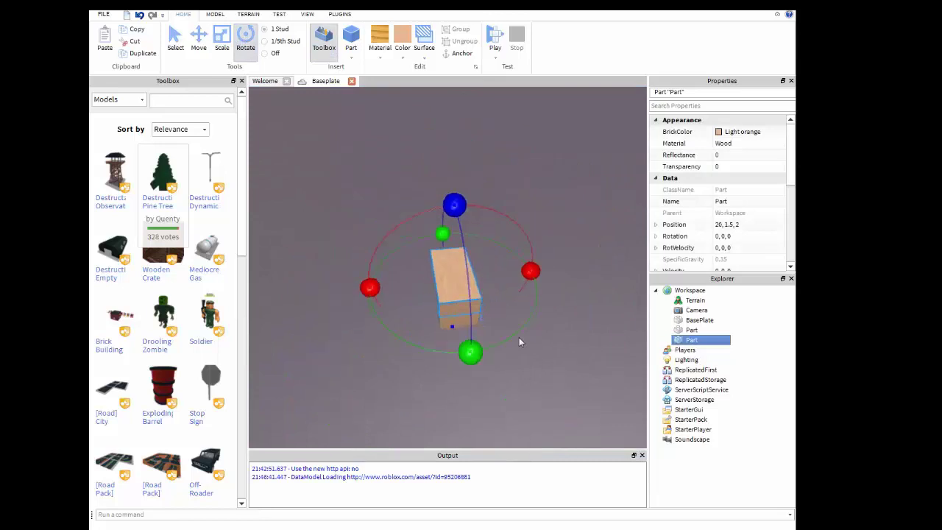
{"action": "mouse_move", "coordinate": [442, 234]}
{"action": "left_mouse_down"}
{"action": "mouse_move", "coordinate": [391, 253]}
{"action": "mouse_move", "coordinate": [530, 320]}
{"action": "mouse_move", "coordinate": [493, 240]}
{"action": "mouse_move", "coordinate": [438, 237]}
{"action": "left_mouse_up"}
{"action": "left_click", "coordinate": [390, 217]}
{"action": "scroll", "coordinate": [389, 217], "scroll_direction": "up", "scroll_amount": 4}
{"action": "right_click_drag", "start_coordinate": [390, 217], "coordinate": [389, 218]}
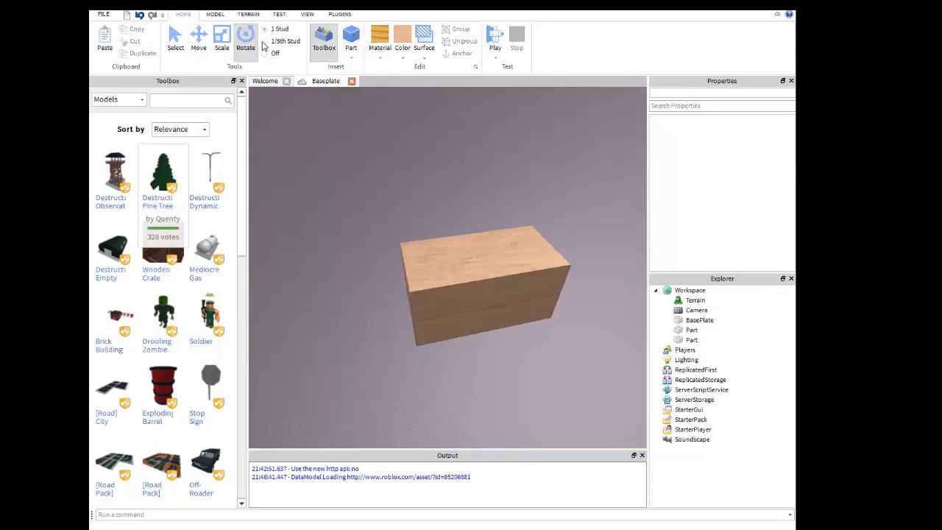
Set the snapping increment to 1/5th Stud and select the upper wooden block with the Rotate tool.
{"action": "left_click", "coordinate": [263, 42]}
{"action": "scroll", "coordinate": [374, 151], "scroll_direction": "down", "scroll_amount": 4}
{"action": "right_click_drag", "start_coordinate": [374, 151], "coordinate": [471, 237]}
{"action": "left_click", "coordinate": [453, 254]}
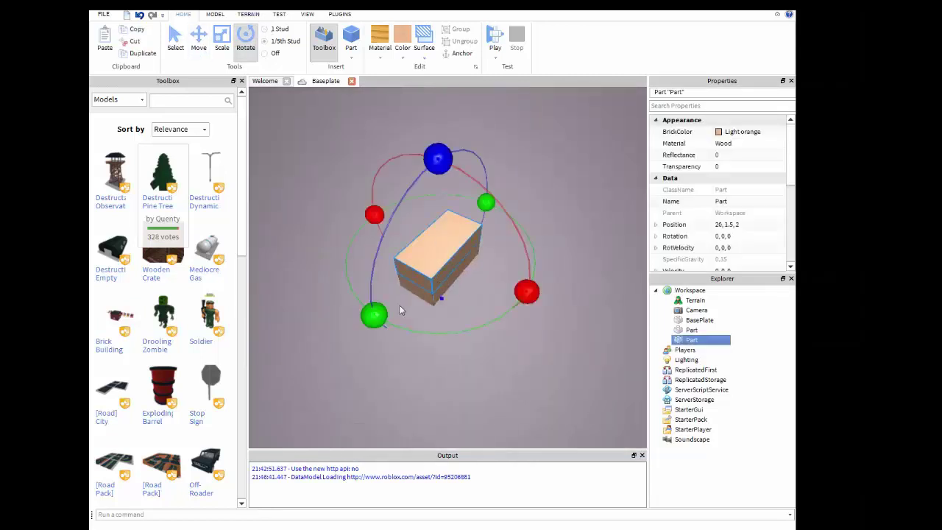
{"action": "left_click_drag", "start_coordinate": [399, 310], "coordinate": [421, 324]}
{"action": "scroll", "coordinate": [439, 299], "scroll_direction": "up", "scroll_amount": 4}
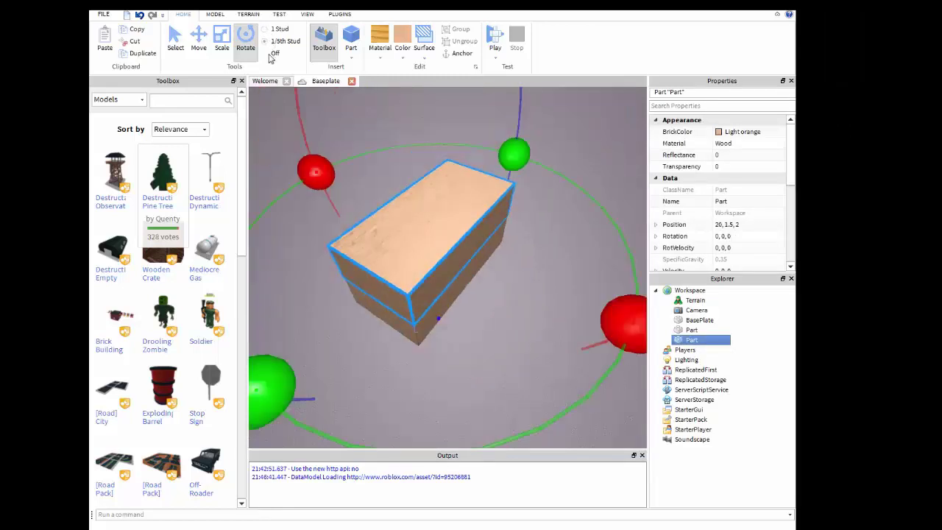
{"action": "scroll", "coordinate": [557, 299], "scroll_direction": "down", "scroll_amount": 5}
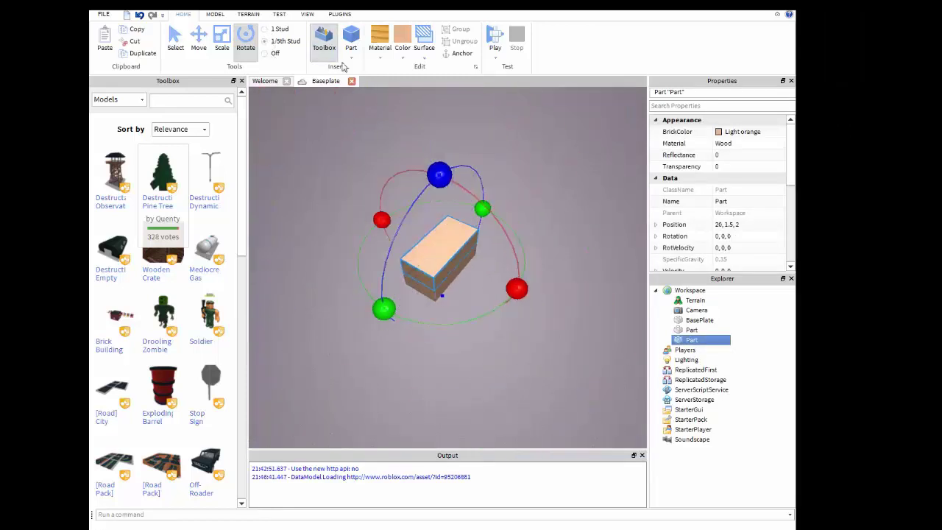
{"action": "scroll", "coordinate": [362, 141], "scroll_direction": "up", "scroll_amount": 3}
Set the snapping increment back to 1 Stud and deselect the upper wooden block.
{"action": "left_click", "coordinate": [266, 30]}
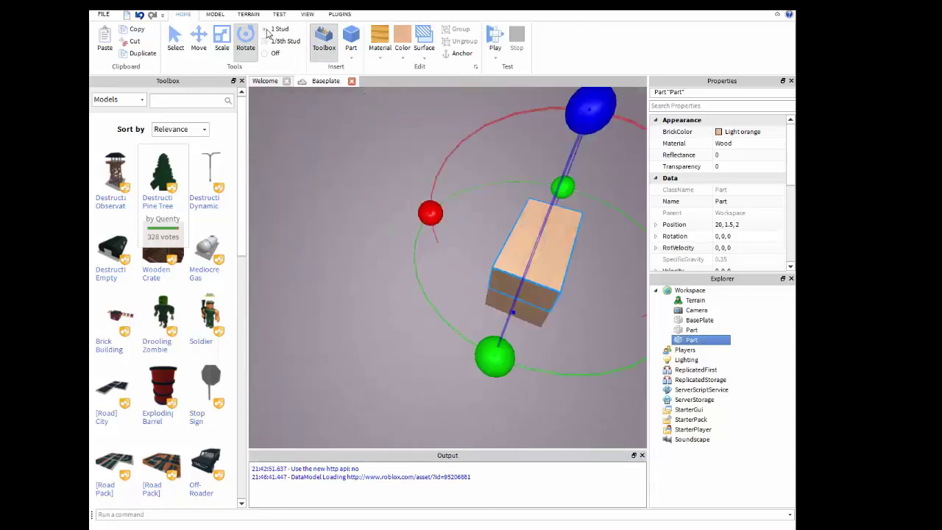
{"action": "right_click_drag", "start_coordinate": [345, 122], "coordinate": [339, 117]}
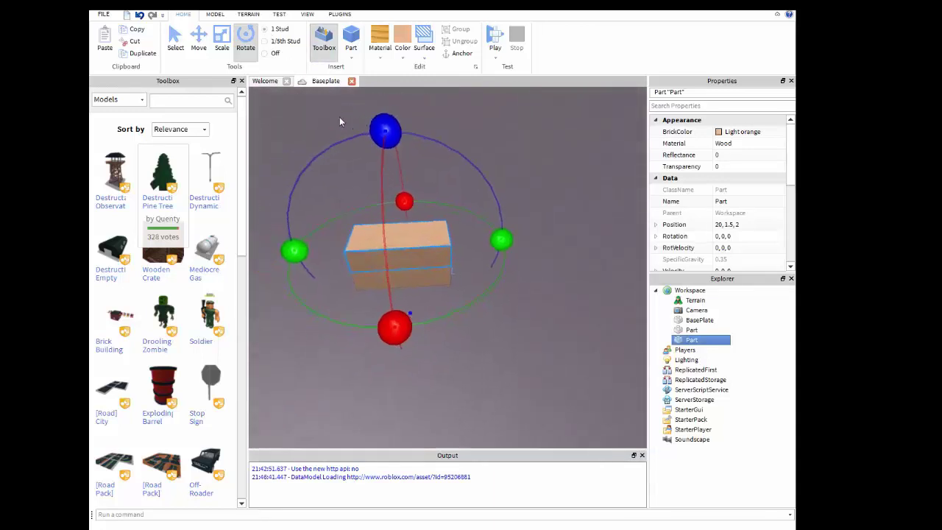
{"action": "key", "text": "a"}
{"action": "key", "text": "d"}
{"action": "right_click_drag", "start_coordinate": [391, 189], "coordinate": [376, 176]}
{"action": "left_click", "coordinate": [385, 188]}
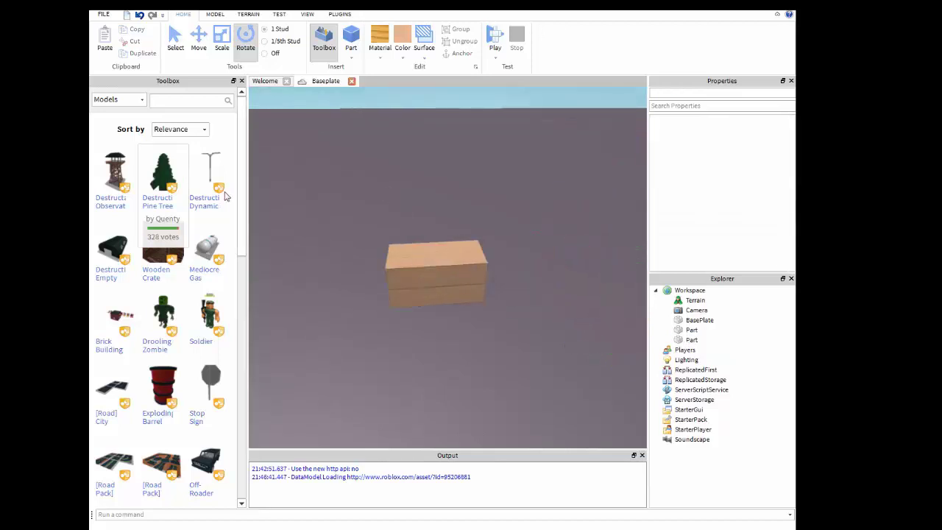
Select the upper wooden block and look over the available modeling and terrain tools.
{"action": "left_click", "coordinate": [460, 273]}
{"action": "right_click_drag", "start_coordinate": [480, 136], "coordinate": [480, 137]}
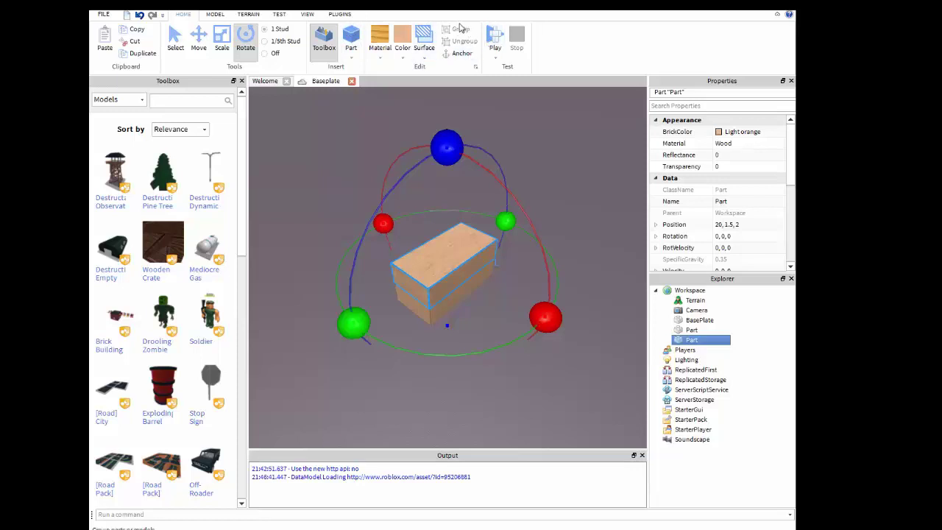
{"action": "left_click", "coordinate": [214, 15]}
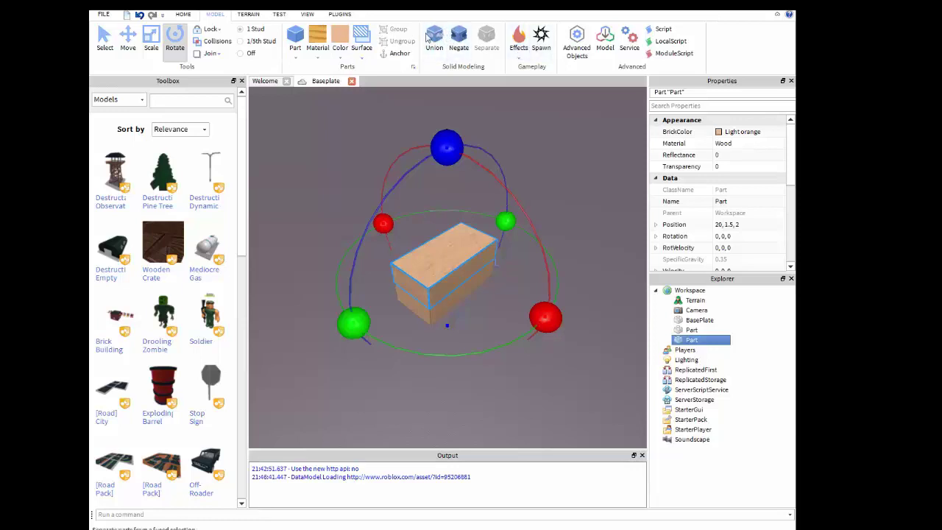
{"action": "left_click", "coordinate": [249, 14]}
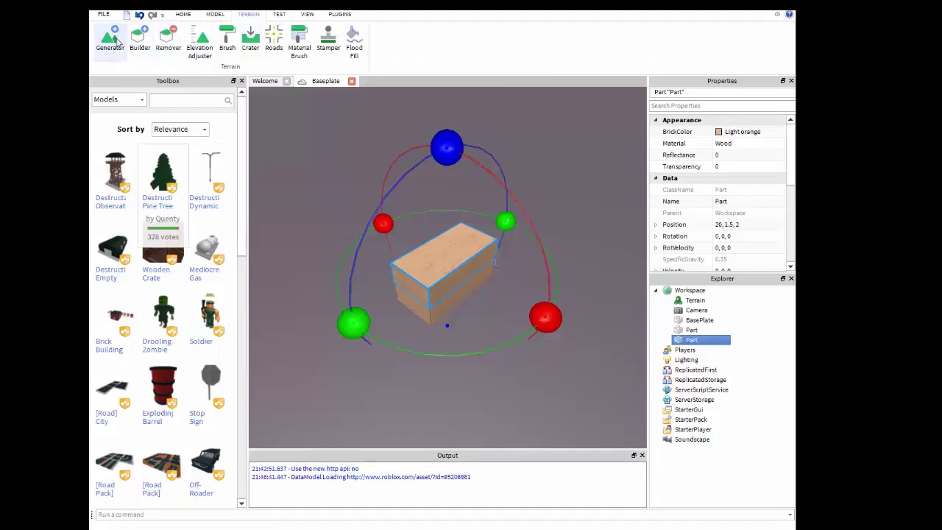
{"action": "left_click", "coordinate": [391, 138]}
{"action": "right_click_drag", "start_coordinate": [394, 138], "coordinate": [392, 137]}
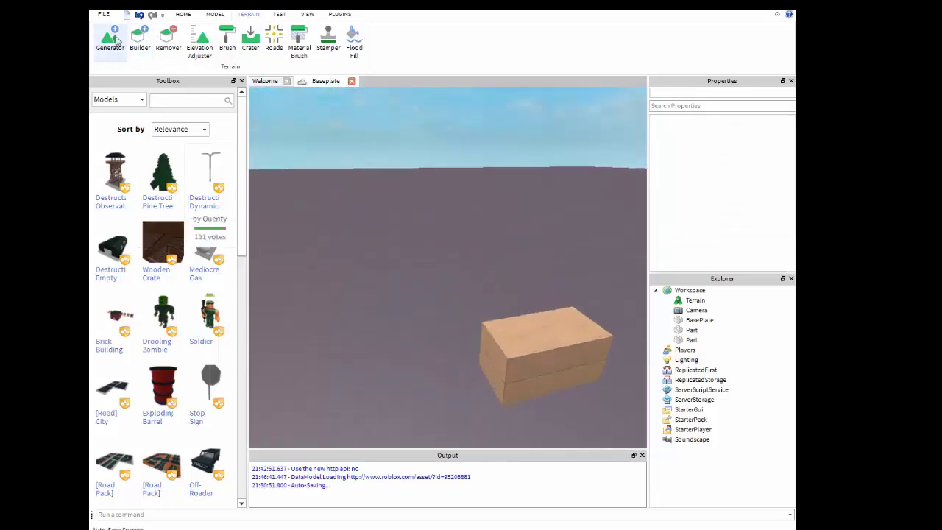
{"action": "right_click_drag", "start_coordinate": [378, 204], "coordinate": [378, 206]}
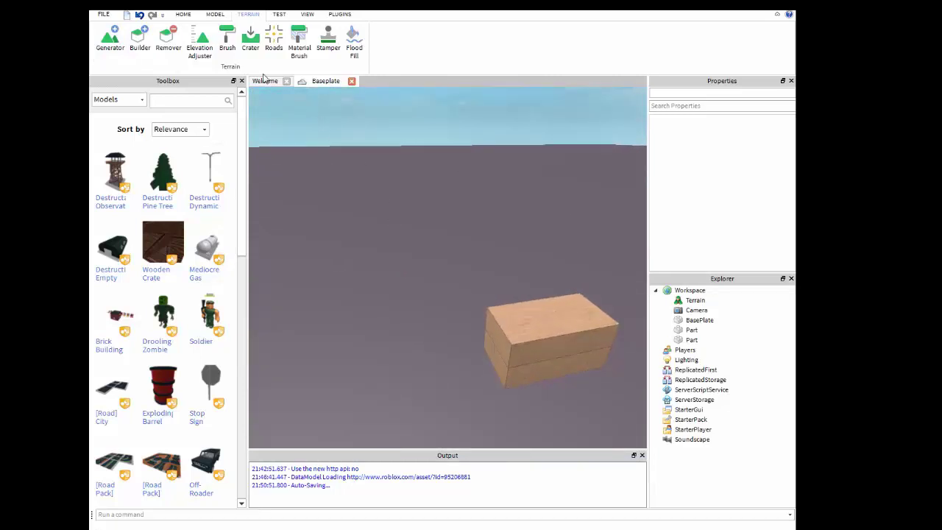
Start a Play test of the place and walk the character to the stacked wooden blocks.
{"action": "left_click", "coordinate": [279, 15]}
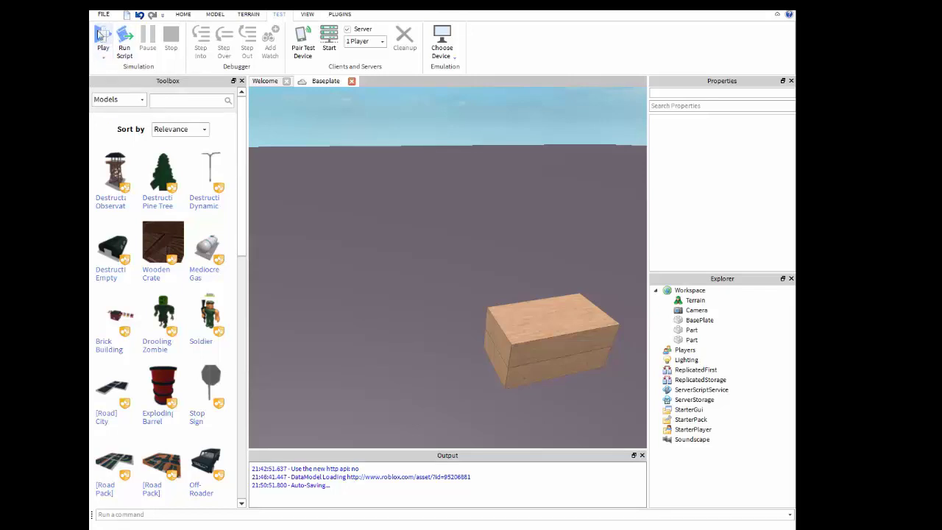
{"action": "left_click", "coordinate": [104, 58]}
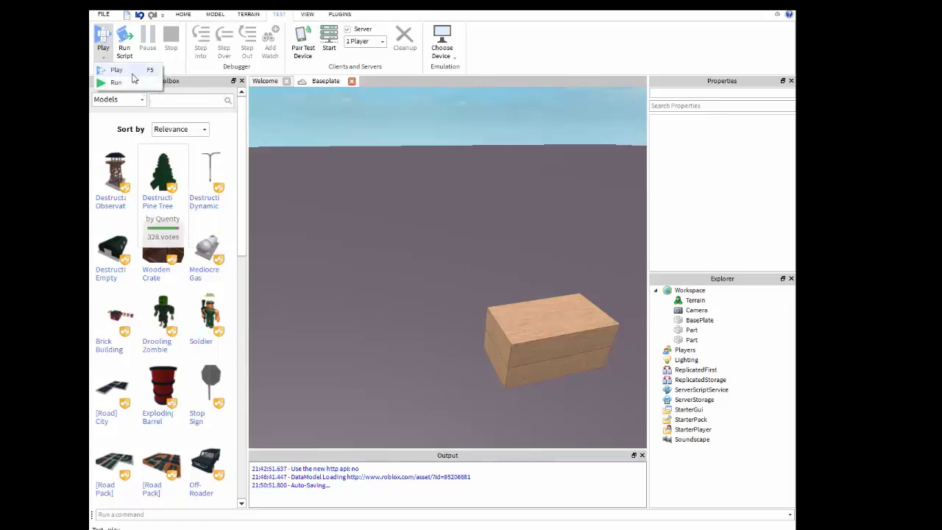
{"action": "left_click", "coordinate": [133, 73]}
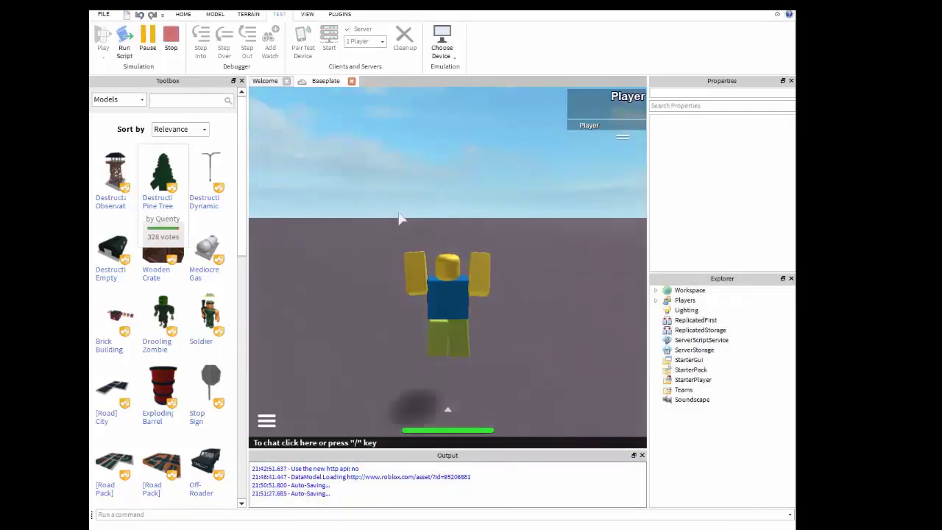
{"action": "right_click_drag", "start_coordinate": [399, 214], "coordinate": [399, 214]}
{"action": "key", "text": "w"}
{"action": "right_click_drag", "start_coordinate": [512, 222], "coordinate": [515, 220]}
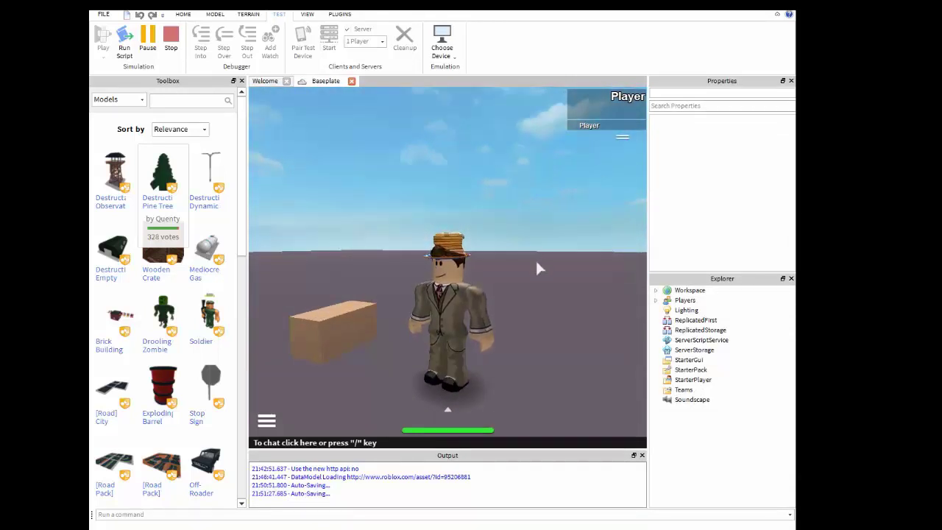
{"action": "key", "text": "a"}
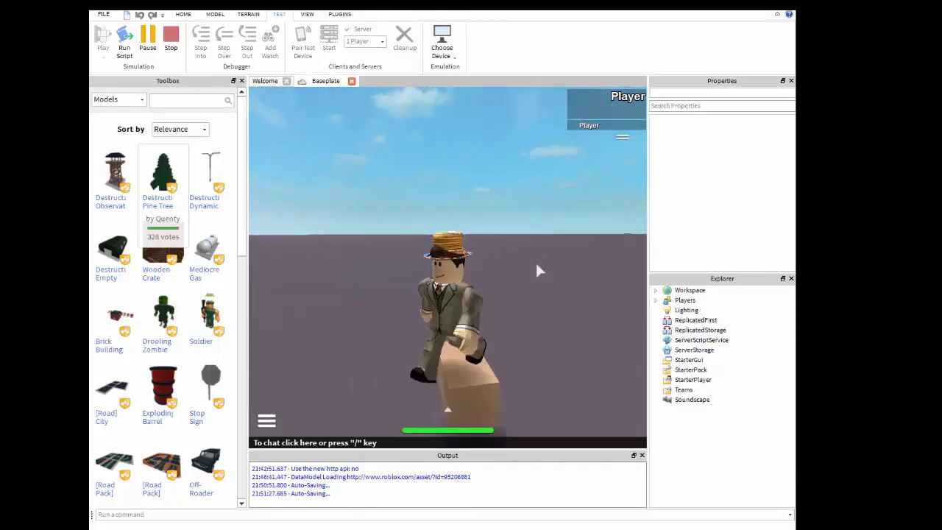
Jump the character onto and around the stacked wooden blocks, and stop the play test.
{"action": "key", "text": "w"}
{"action": "key", "text": "d"}
{"action": "key", "text": "space"}
{"action": "key", "text": "a"}
{"action": "key", "text": "d"}
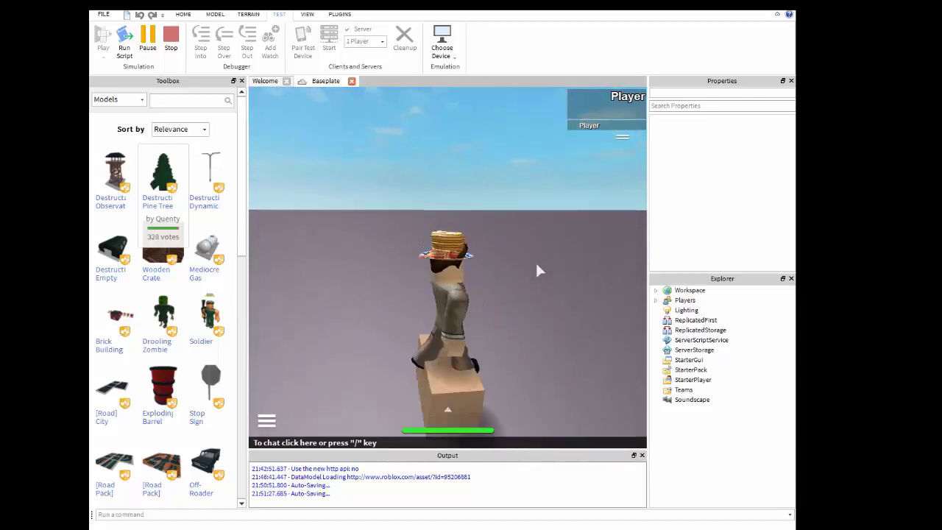
{"action": "right_click_drag", "start_coordinate": [537, 265], "coordinate": [536, 265]}
{"action": "key", "text": "space"}
{"action": "key", "text": "s"}
{"action": "key", "text": "d"}
{"action": "key", "text": "space"}
{"action": "key", "text": "a"}
{"action": "key", "text": "space"}
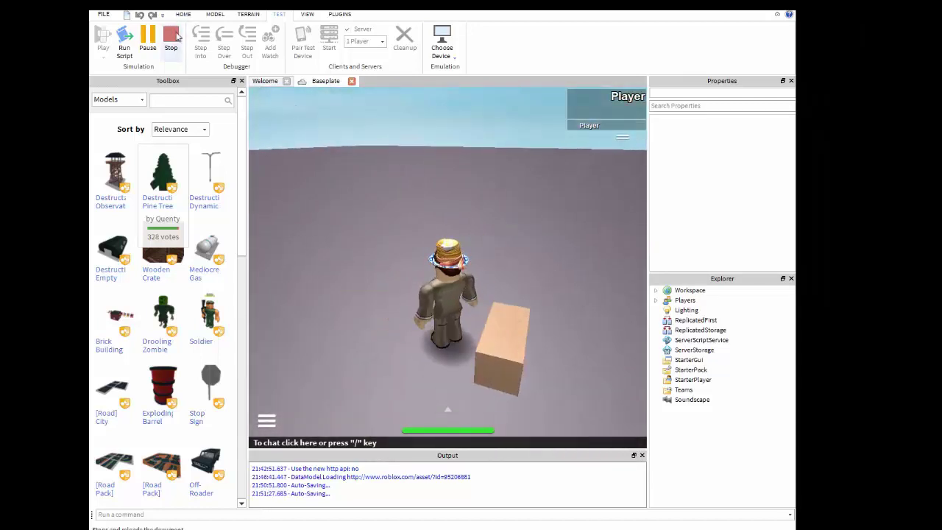
{"action": "left_click", "coordinate": [172, 37]}
Move the upper wooden block off the stack onto the baseplate behind the block with inlets.
{"action": "left_click_drag", "start_coordinate": [543, 343], "coordinate": [484, 284]}
{"action": "key", "text": "w"}
{"action": "key", "text": "d"}
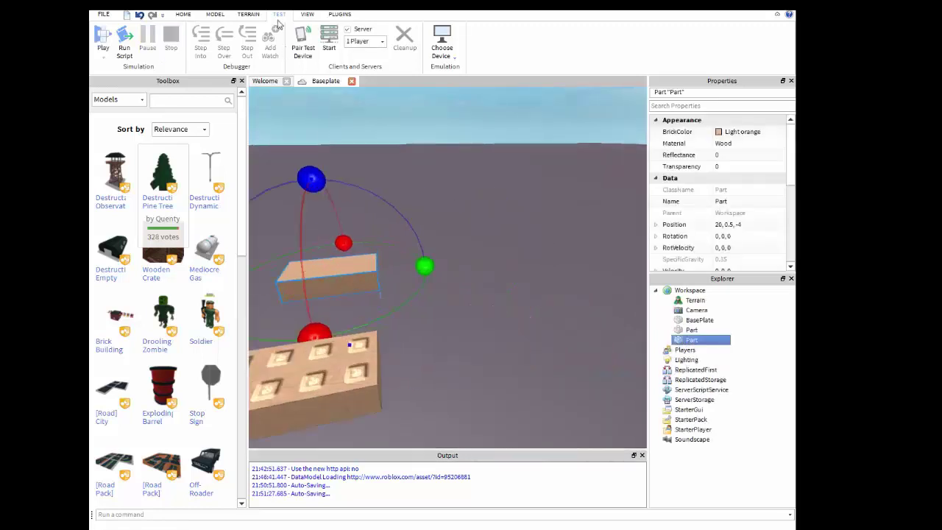
{"action": "key", "text": "a"}
{"action": "key", "text": "s"}
Replace the inlets on the front wooden block with a smooth surface.
{"action": "left_click", "coordinate": [186, 15]}
{"action": "left_click", "coordinate": [425, 51]}
{"action": "left_click", "coordinate": [452, 81]}
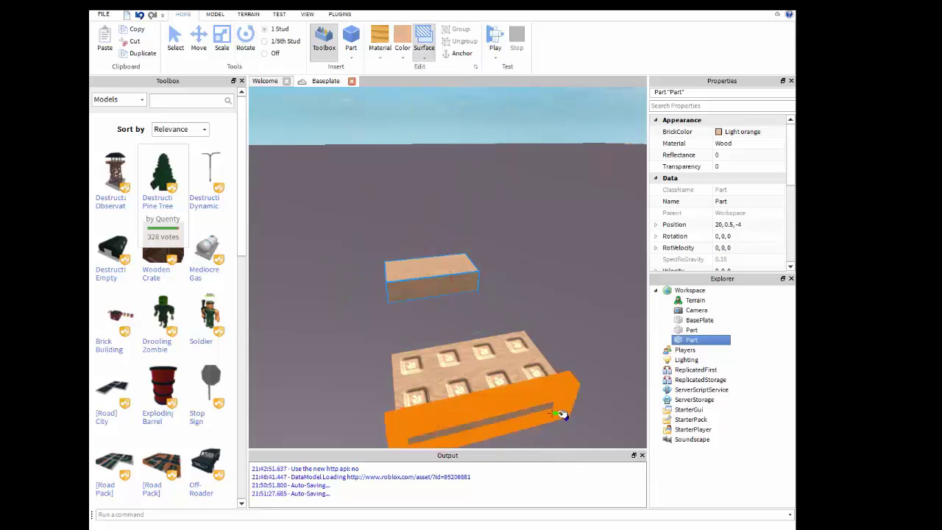
{"action": "left_click", "coordinate": [560, 409]}
Stack the rear wooden block back on top of the smooth front block.
{"action": "left_click", "coordinate": [215, 14]}
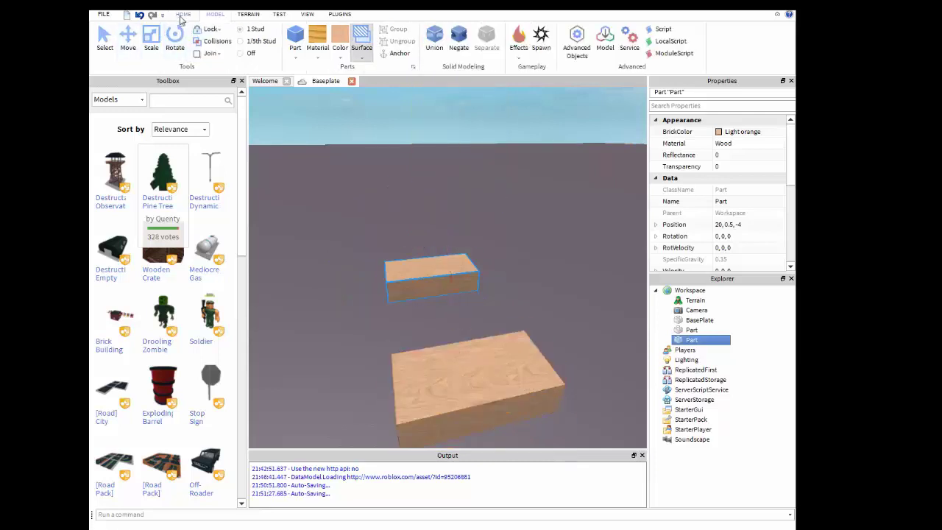
{"action": "left_click", "coordinate": [184, 13]}
{"action": "scroll", "coordinate": [604, 418], "scroll_direction": "down", "scroll_amount": 3}
{"action": "left_click_drag", "start_coordinate": [432, 282], "coordinate": [486, 333]}
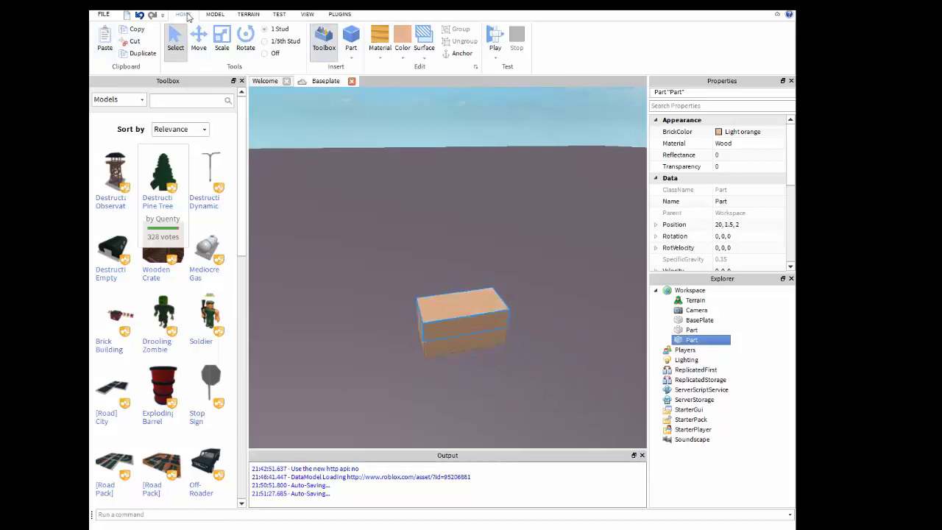
Play-test the place again, walk the character into the smooth stacked blocks, and stop the test.
{"action": "left_click", "coordinate": [279, 14]}
{"action": "left_click", "coordinate": [104, 41]}
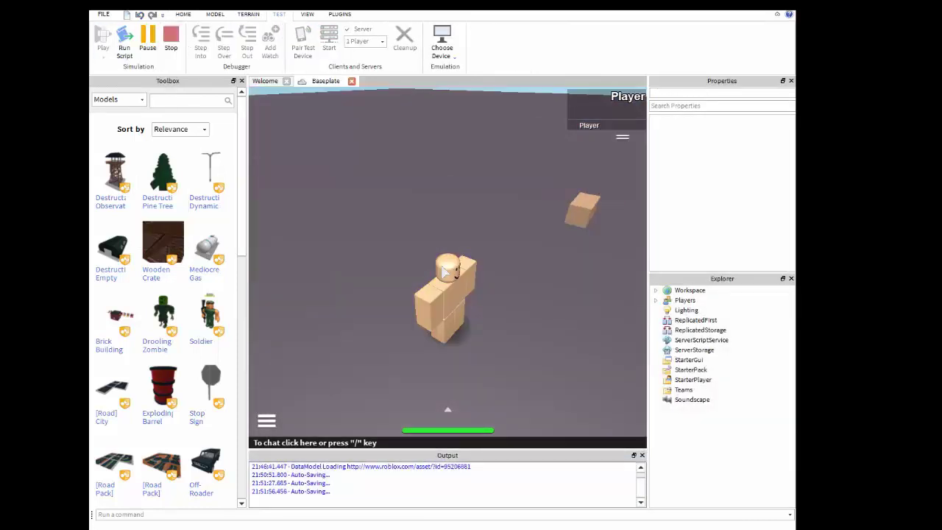
{"action": "key", "text": "w"}
{"action": "right_click_drag", "start_coordinate": [443, 273], "coordinate": [435, 272]}
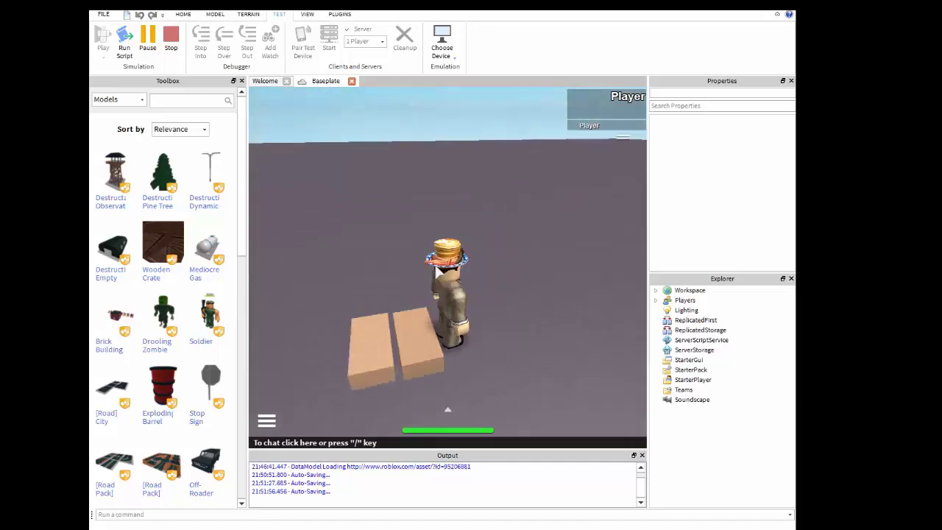
{"action": "left_click", "coordinate": [170, 33]}
Delete the upper wooden block from the stack, leaving only the lower one on the baseplate.
{"action": "left_click", "coordinate": [541, 274]}
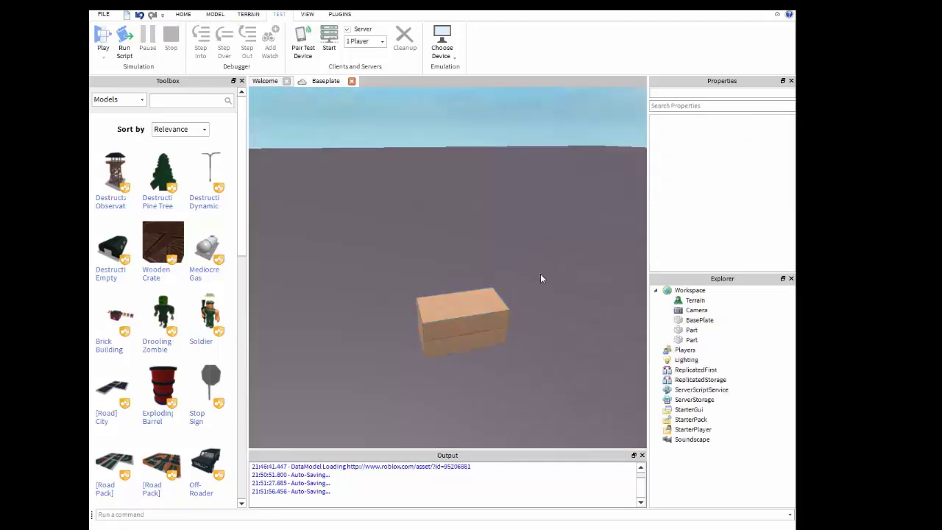
{"action": "right_click_drag", "start_coordinate": [540, 274], "coordinate": [555, 285]}
{"action": "mouse_move", "coordinate": [393, 299]}
{"action": "left_mouse_down"}
{"action": "mouse_move", "coordinate": [511, 355]}
{"action": "mouse_move", "coordinate": [392, 304]}
{"action": "left_mouse_up"}
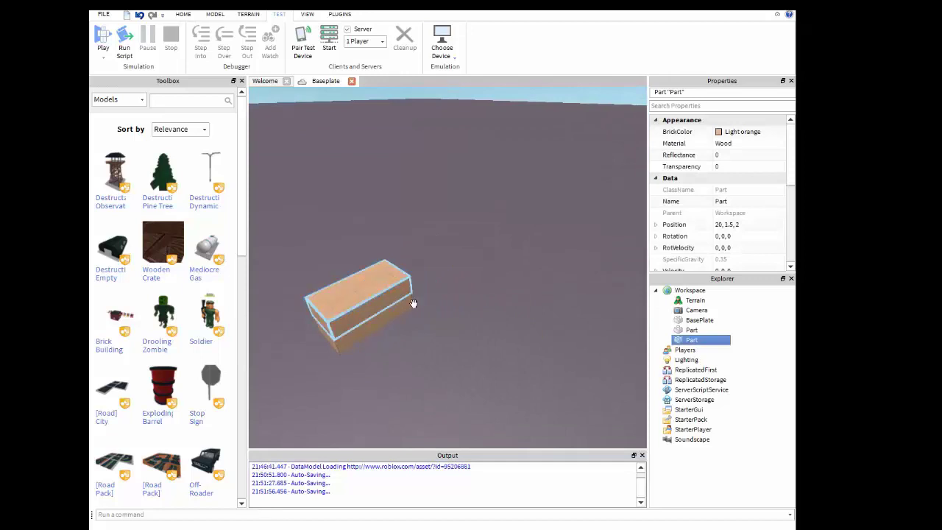
{"action": "left_click", "coordinate": [481, 290]}
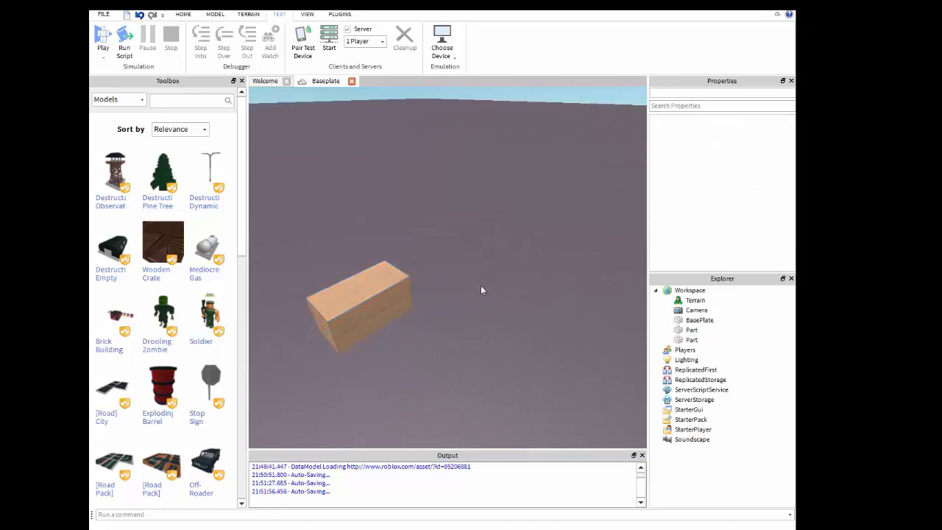
{"action": "right_click_drag", "start_coordinate": [482, 285], "coordinate": [482, 292]}
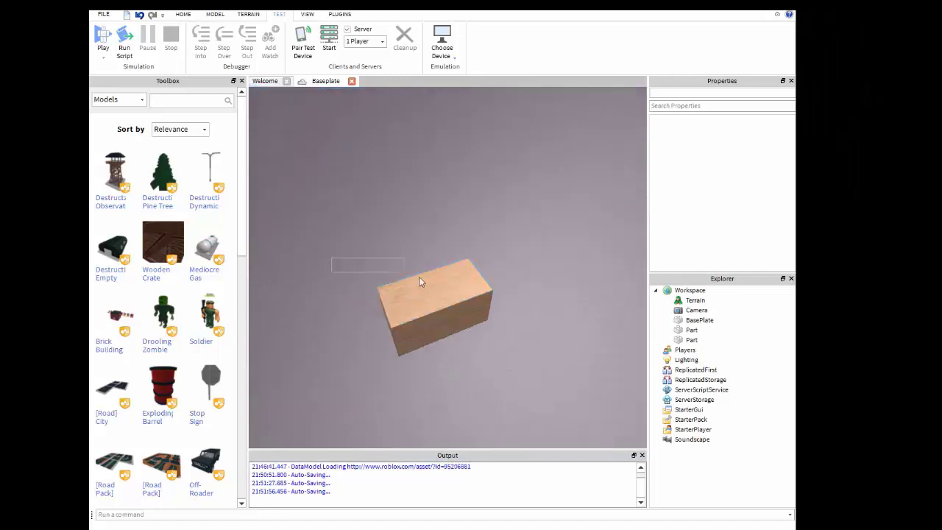
{"action": "left_click", "coordinate": [473, 313]}
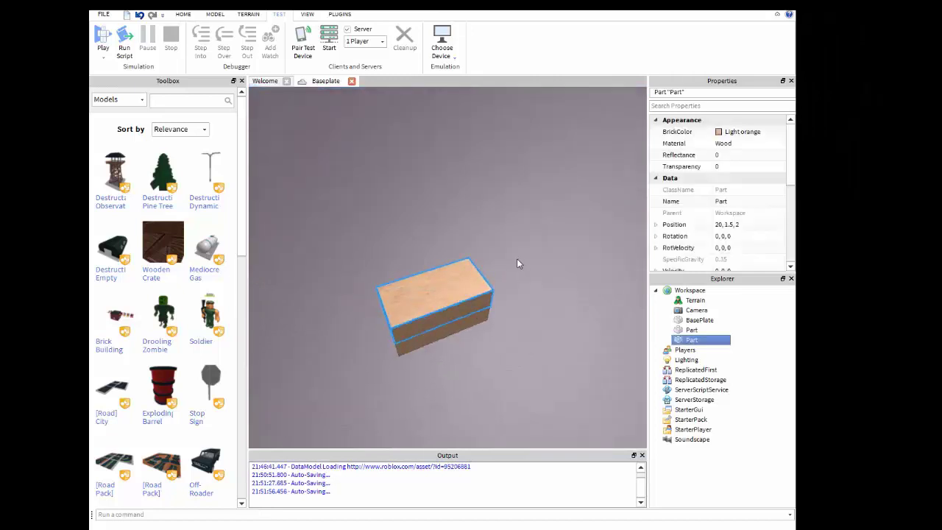
{"action": "key", "text": "Delete"}
{"action": "scroll", "coordinate": [517, 258], "scroll_direction": "up", "scroll_amount": 3}
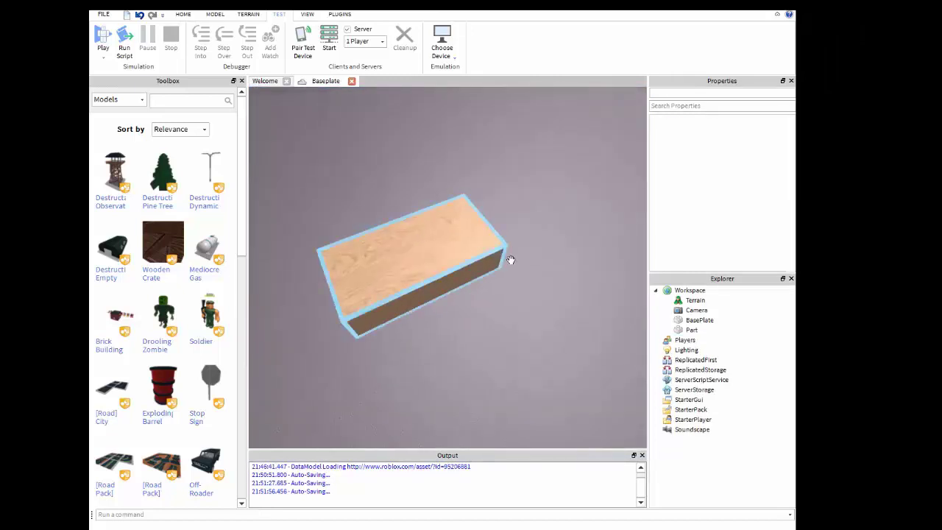
Scale the remaining wooden block along its length into a long beam on the baseplate.
{"action": "left_click", "coordinate": [183, 14]}
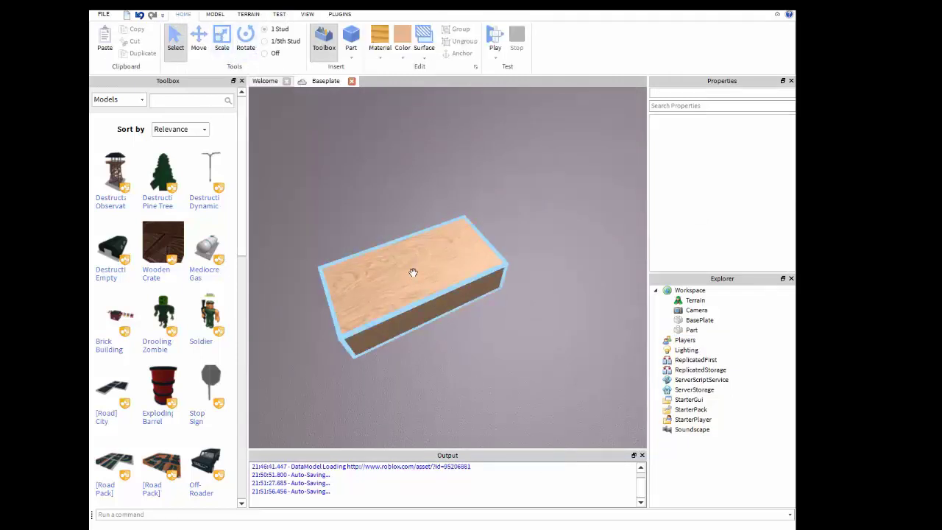
{"action": "right_click_drag", "start_coordinate": [410, 190], "coordinate": [402, 185]}
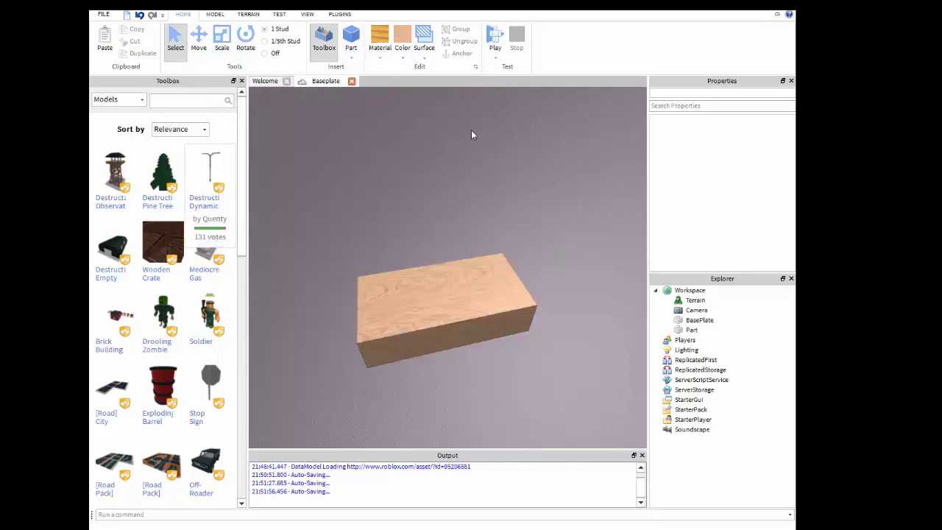
{"action": "left_click", "coordinate": [494, 299]}
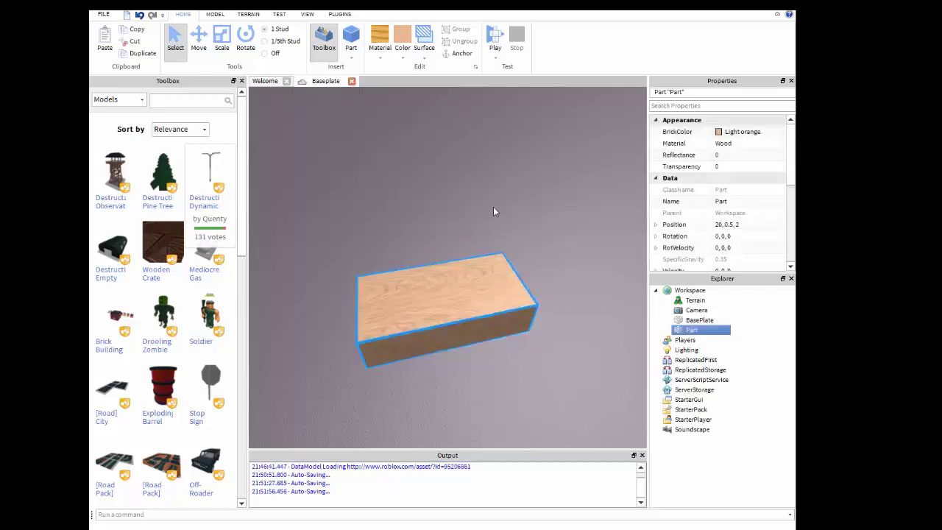
{"action": "right_click_drag", "start_coordinate": [497, 221], "coordinate": [500, 229]}
{"action": "left_click", "coordinate": [229, 51]}
{"action": "scroll", "coordinate": [375, 193], "scroll_direction": "down", "scroll_amount": 4}
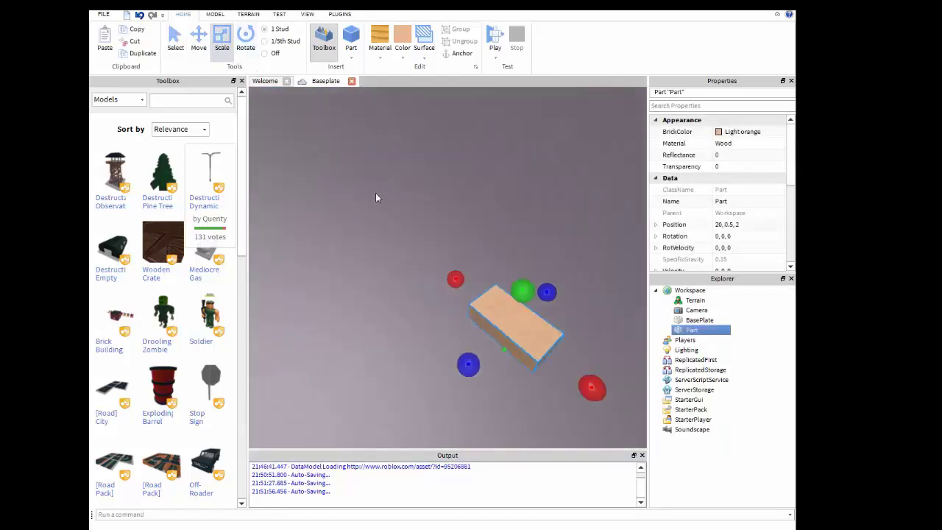
{"action": "left_click_drag", "start_coordinate": [439, 294], "coordinate": [354, 240]}
{"action": "right_click_drag", "start_coordinate": [353, 240], "coordinate": [349, 235]}
{"action": "scroll", "coordinate": [349, 235], "scroll_direction": "down", "scroll_amount": 3}
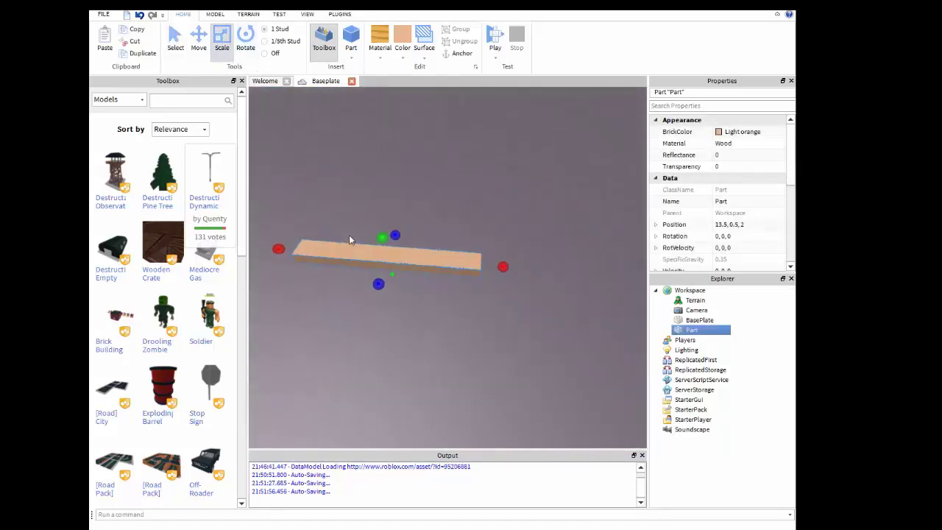
Paste a copy of the beam, rotate it 90 degrees and place it against the first beam's end to form a corner.
{"action": "key", "text": "ctrl+v"}
{"action": "left_click_drag", "start_coordinate": [501, 270], "coordinate": [377, 310]}
{"action": "key", "text": "r"}
{"action": "key", "text": "a"}
{"action": "right_click_drag", "start_coordinate": [430, 309], "coordinate": [437, 315]}
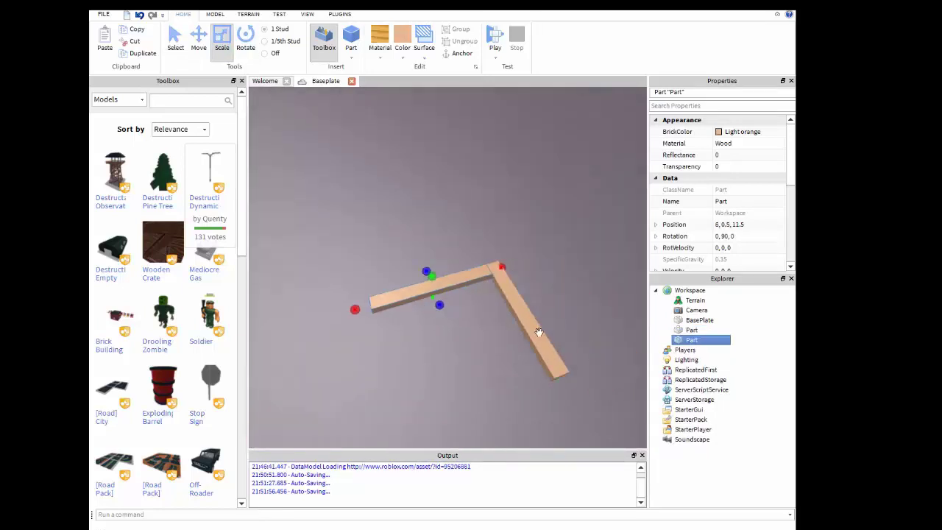
Duplicate the first beam and place the copy opposite it, completing a three-sided, U-shaped wall base.
{"action": "left_click", "coordinate": [541, 333]}
{"action": "key", "text": "ctrl+d"}
{"action": "left_click_drag", "start_coordinate": [548, 342], "coordinate": [486, 436]}
{"action": "key", "text": "d"}
{"action": "key", "text": "w"}
{"action": "right_click", "coordinate": [523, 396]}
Stack four duplicates on the middle beam to raise the back wall to five layers.
{"action": "left_click", "coordinate": [461, 307]}
{"action": "left_click", "coordinate": [461, 307]}
{"action": "key", "text": "ctrl+d"}
{"action": "key", "text": "ctrl+d"}
{"action": "key", "text": "ctrl+d"}
{"action": "key", "text": "ctrl+d"}
Stack four duplicates on the original side beam so its wall matches the back wall's height.
{"action": "left_click", "coordinate": [580, 343]}
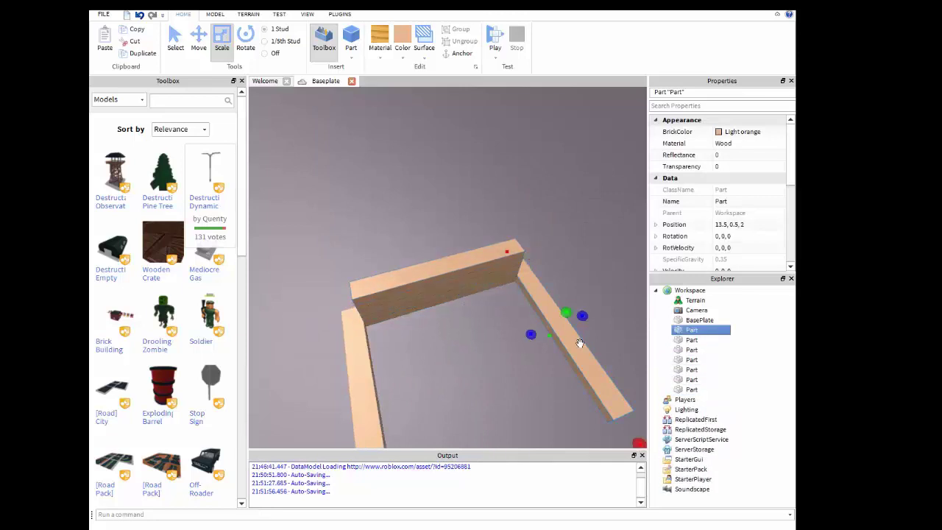
{"action": "key", "text": "ctrl+d"}
{"action": "key", "text": "ctrl+d"}
{"action": "key", "text": "ctrl+d"}
{"action": "key", "text": "ctrl+d"}
{"action": "right_click_drag", "start_coordinate": [570, 311], "coordinate": [516, 287]}
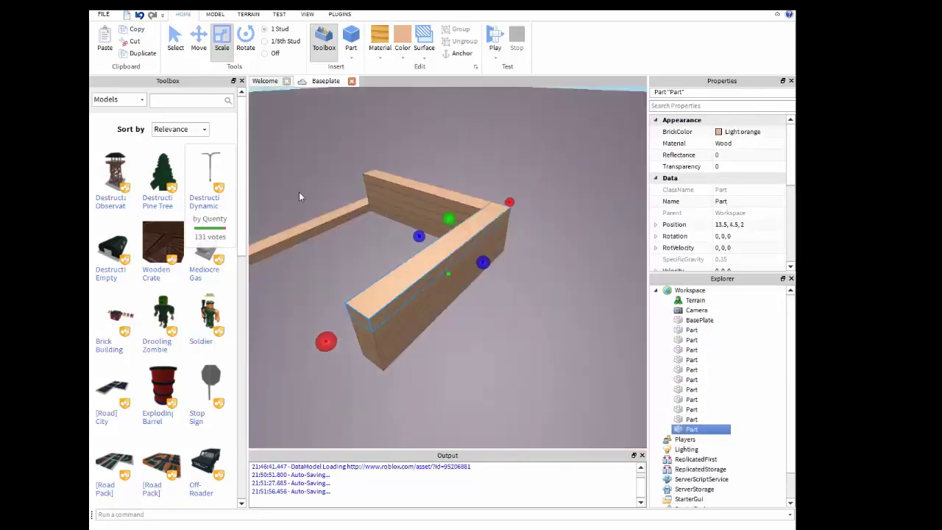
Stack four duplicates on the opposite side beam to bring the third wall to the same height.
{"action": "key", "text": "a"}
{"action": "left_click", "coordinate": [354, 230]}
{"action": "key", "text": "ctrl+d"}
{"action": "key", "text": "ctrl+d"}
{"action": "key", "text": "ctrl+d"}
{"action": "key", "text": "ctrl+d"}
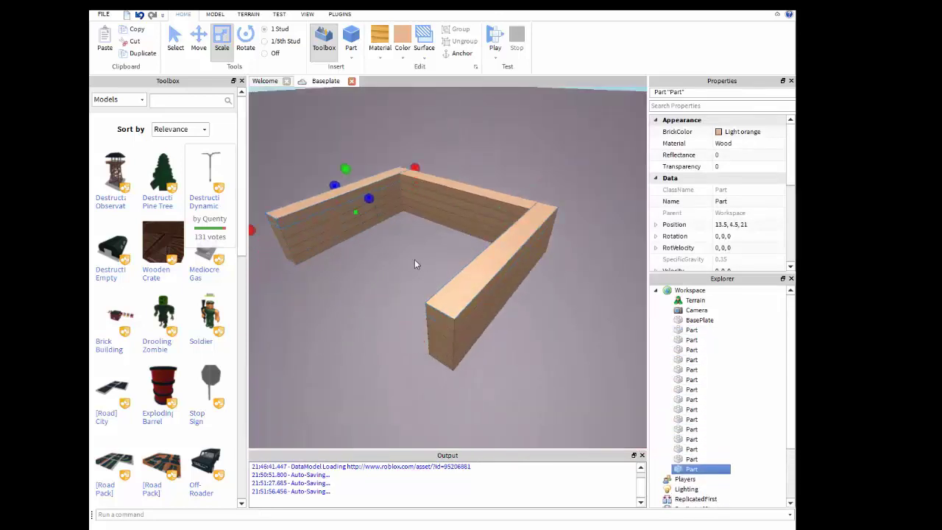
Select all the wall parts together, anchor them, and clear the selection.
{"action": "left_click", "coordinate": [414, 260]}
{"action": "key", "text": "a"}
{"action": "mouse_move", "coordinate": [415, 259]}
{"action": "right_mouse_down"}
{"action": "mouse_move", "coordinate": [432, 274]}
{"action": "mouse_move", "coordinate": [415, 260]}
{"action": "mouse_move", "coordinate": [432, 274]}
{"action": "mouse_move", "coordinate": [417, 246]}
{"action": "right_mouse_up"}
{"action": "key", "text": "d"}
{"action": "key", "text": "w"}
{"action": "key", "text": "s"}
{"action": "left_click_drag", "start_coordinate": [383, 202], "coordinate": [545, 367]}
{"action": "scroll", "coordinate": [559, 343], "scroll_direction": "up", "scroll_amount": 6}
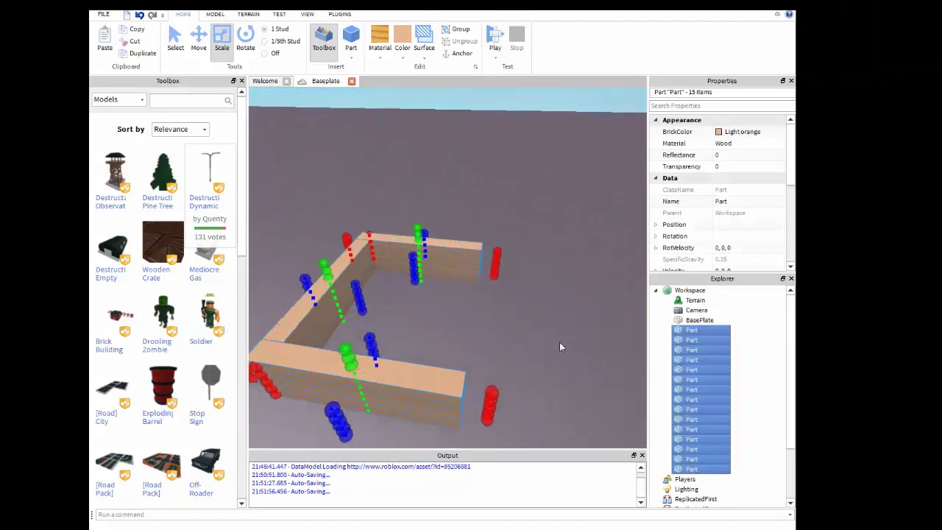
{"action": "left_click", "coordinate": [447, 154]}
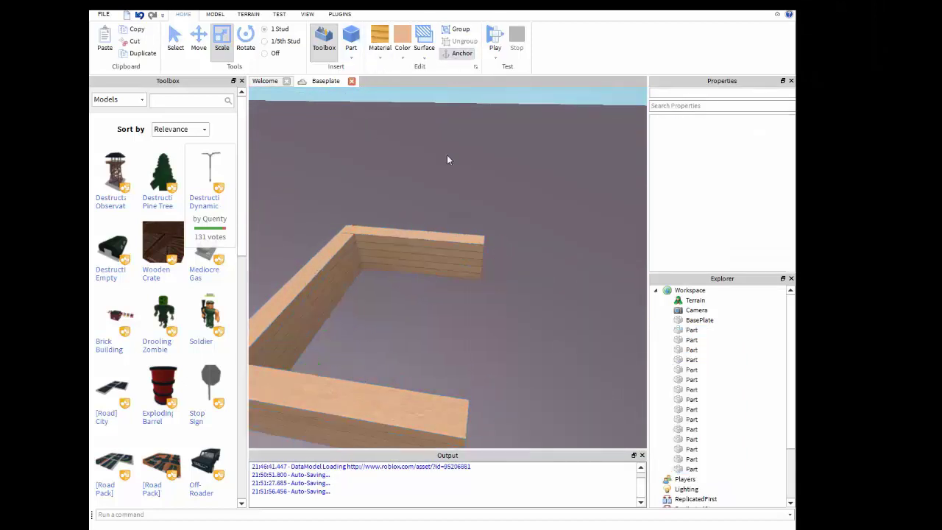
Play-test the place, walk and jump the character around the anchored walls, and stop the test.
{"action": "left_click", "coordinate": [280, 15]}
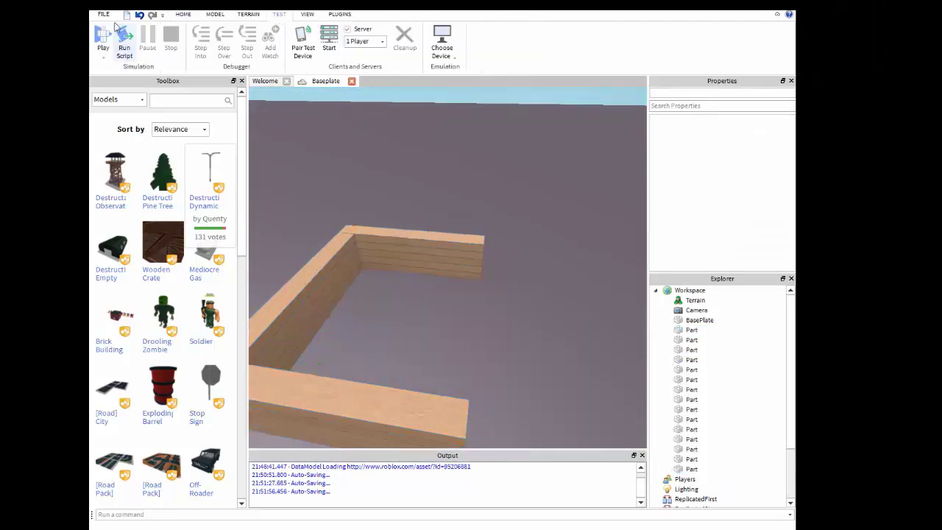
{"action": "left_click", "coordinate": [104, 37]}
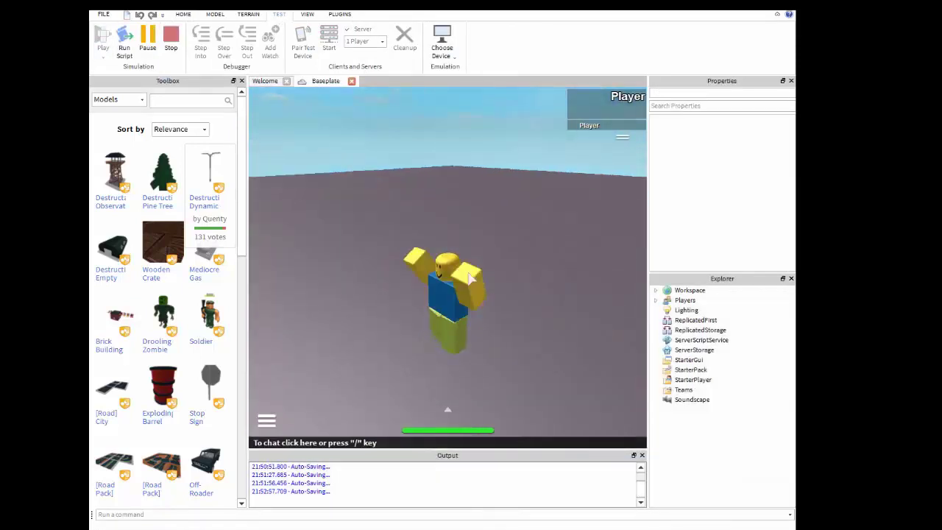
{"action": "key", "text": "d"}
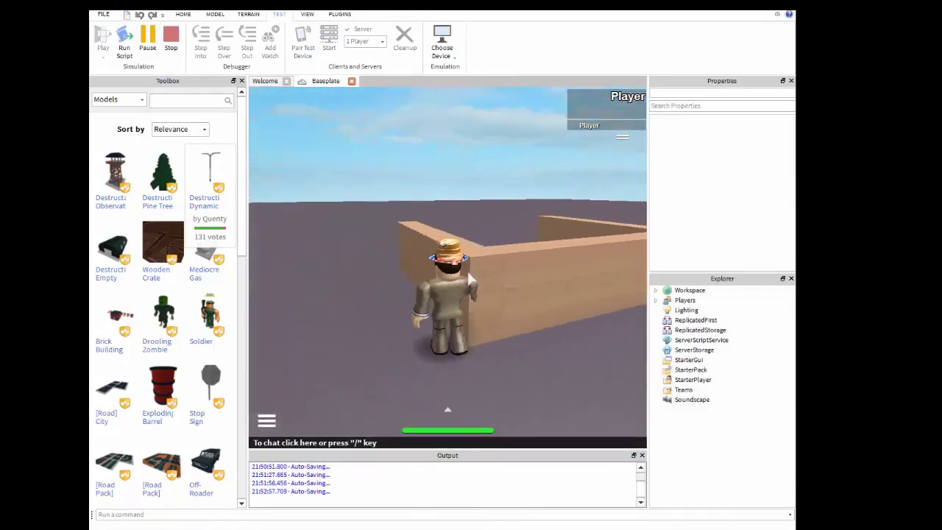
{"action": "scroll", "coordinate": [471, 280], "scroll_direction": "down", "scroll_amount": 5}
{"action": "right_click_drag", "start_coordinate": [471, 280], "coordinate": [501, 290]}
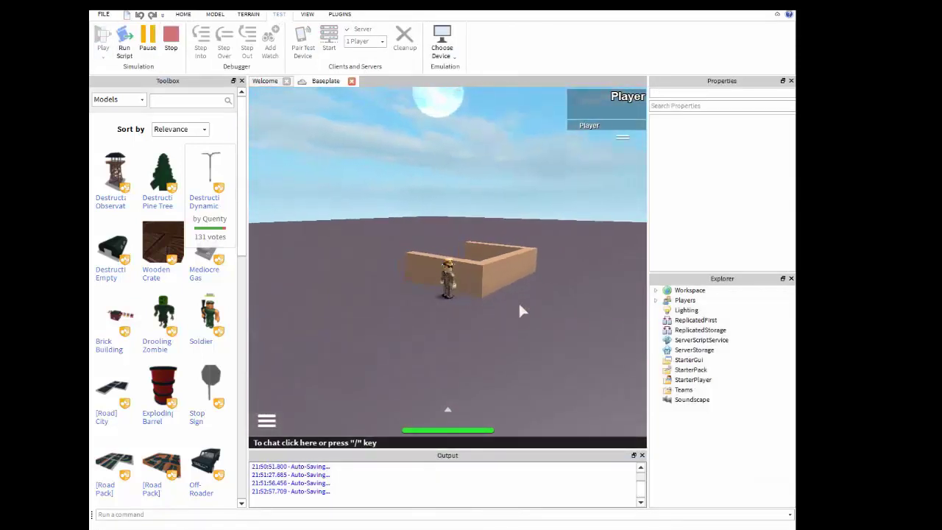
{"action": "right_click_drag", "start_coordinate": [566, 298], "coordinate": [566, 298]}
{"action": "key", "text": "w"}
{"action": "key", "text": "space"}
{"action": "left_click", "coordinate": [170, 38]}
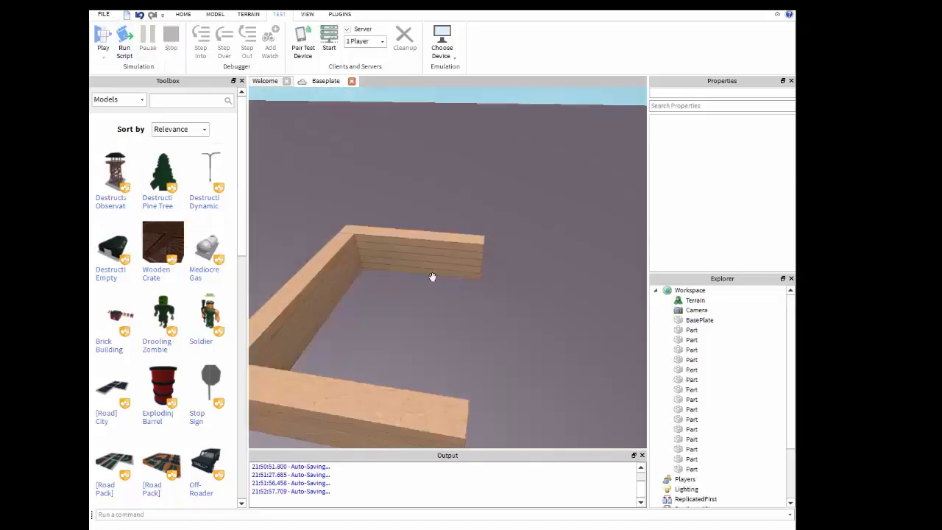
Select all the wall parts and group them into a single model.
{"action": "left_click", "coordinate": [432, 258]}
{"action": "right_click_drag", "start_coordinate": [385, 168], "coordinate": [366, 216]}
{"action": "left_click_drag", "start_coordinate": [340, 168], "coordinate": [606, 397]}
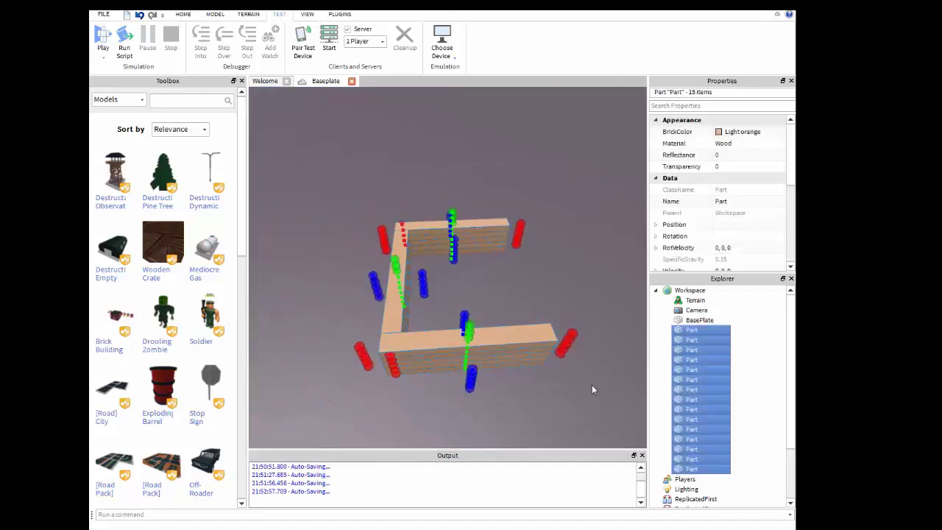
{"action": "key", "text": "ctrl+g"}
{"action": "right_click_drag", "start_coordinate": [584, 380], "coordinate": [530, 400]}
{"action": "left_click", "coordinate": [530, 316]}
{"action": "right_click_drag", "start_coordinate": [529, 311], "coordinate": [537, 294]}
{"action": "left_click", "coordinate": [536, 295]}
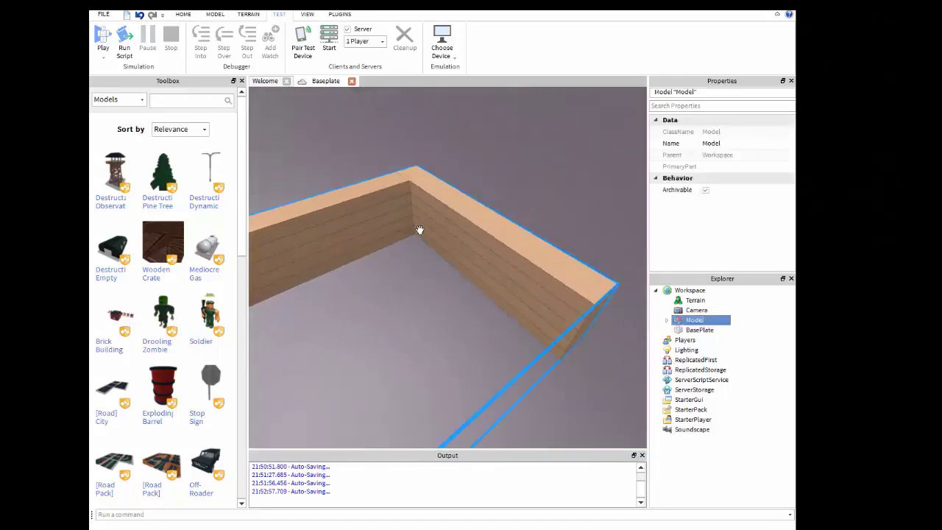
Ungroup the wall model back into separate parts and clear the selection.
{"action": "key", "text": "ctrl+u"}
{"action": "left_click", "coordinate": [545, 183]}
{"action": "left_click_drag", "start_coordinate": [507, 230], "coordinate": [442, 186]}
{"action": "left_click", "coordinate": [533, 242]}
{"action": "scroll", "coordinate": [533, 243], "scroll_direction": "down", "scroll_amount": 10}
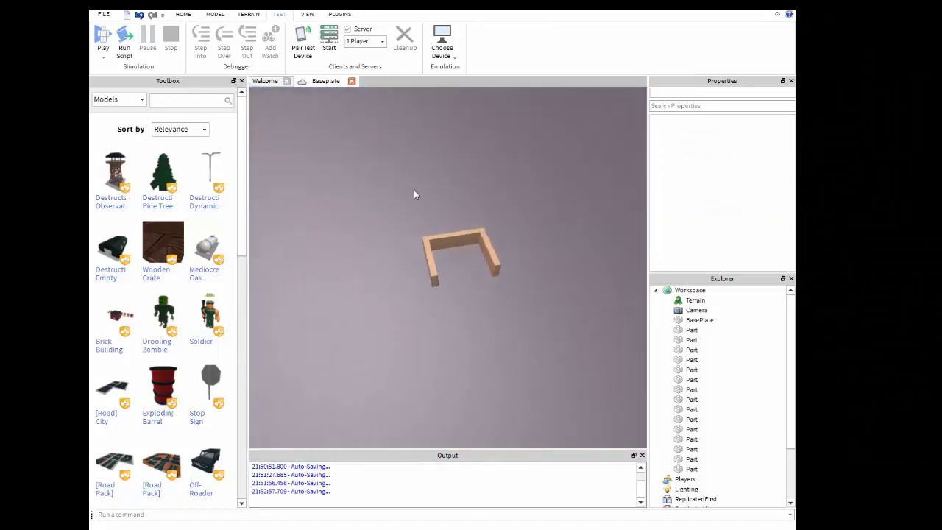
Select the whole three-sided wall structure and delete it, leaving the baseplate empty.
{"action": "left_click_drag", "start_coordinate": [420, 212], "coordinate": [537, 316]}
{"action": "key", "text": "Delete"}
{"action": "right_click_drag", "start_coordinate": [456, 294], "coordinate": [456, 294]}
Browse the ready-made models in the toolbox to the end of the list and return to its start.
{"action": "left_click", "coordinate": [184, 14]}
{"action": "right_click_drag", "start_coordinate": [409, 196], "coordinate": [408, 197]}
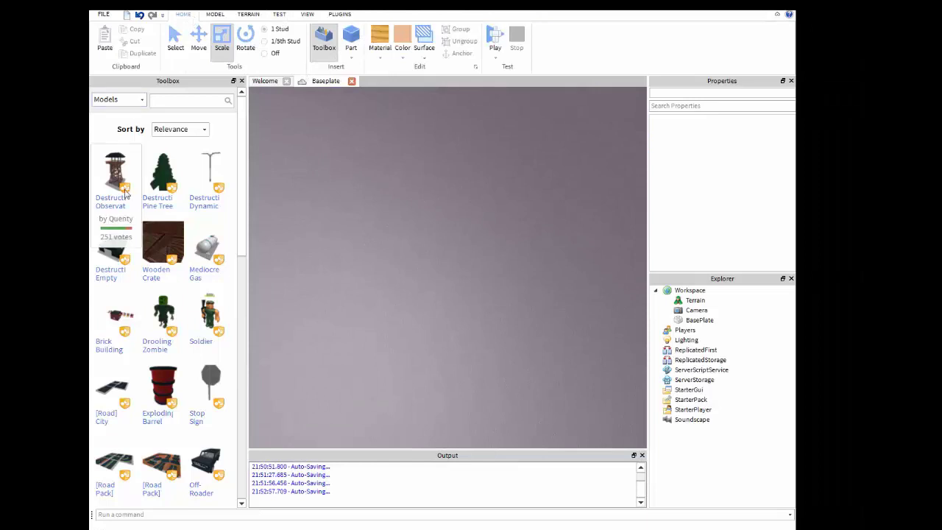
{"action": "scroll", "coordinate": [169, 331], "scroll_direction": "down", "scroll_amount": 5}
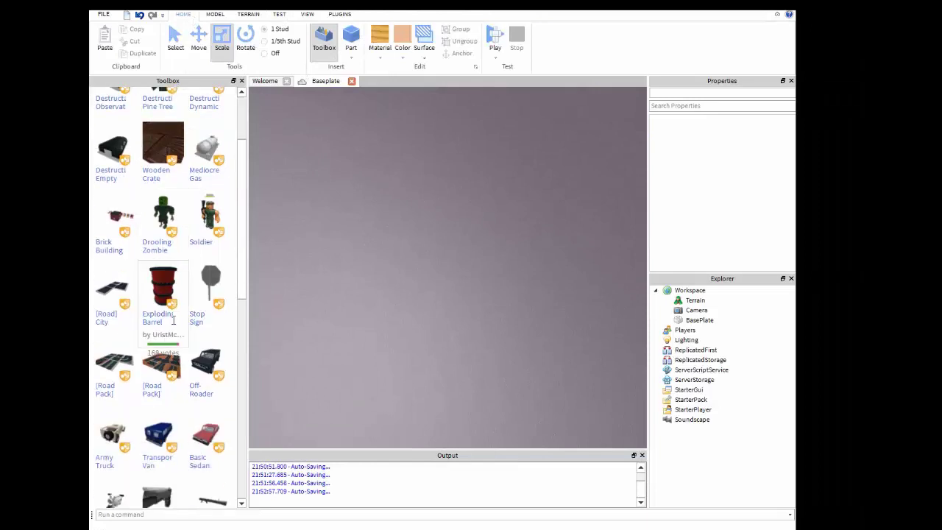
{"action": "scroll", "coordinate": [176, 377], "scroll_direction": "down", "scroll_amount": 2}
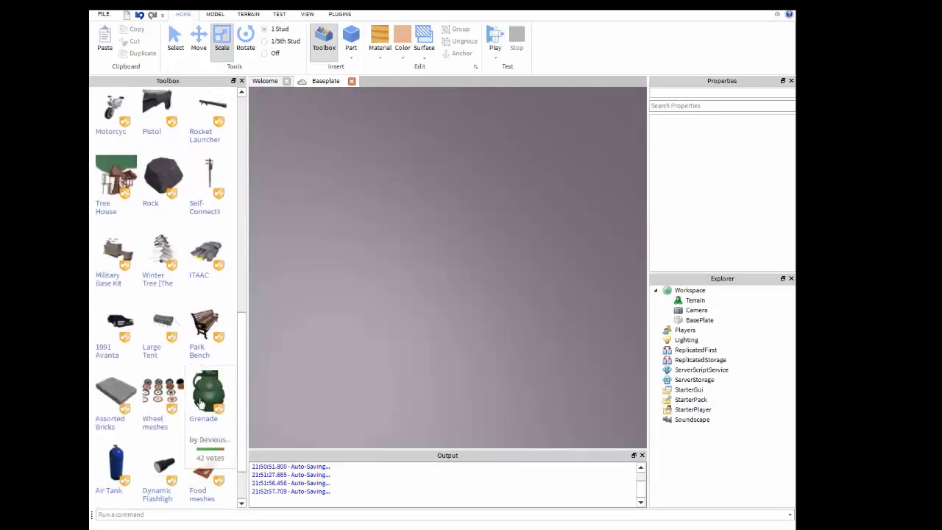
{"action": "scroll", "coordinate": [200, 388], "scroll_direction": "down", "scroll_amount": 1}
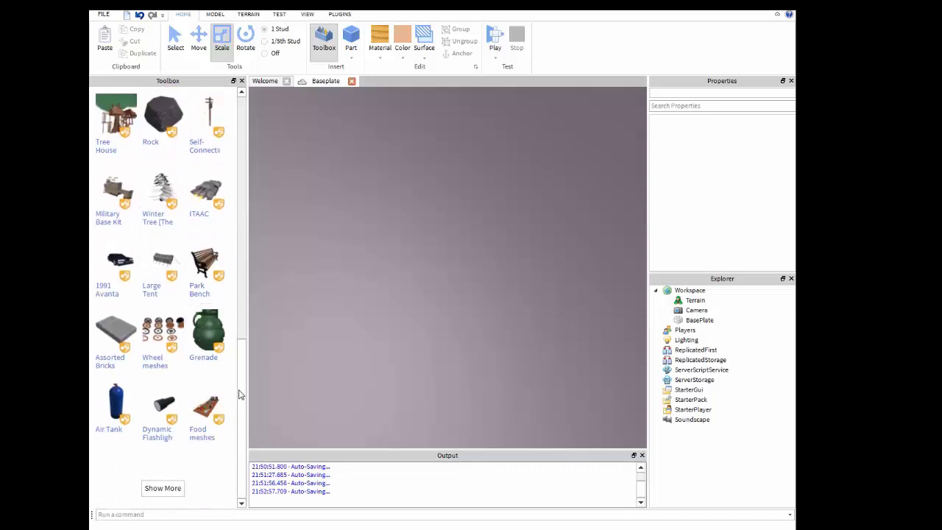
{"action": "left_click_drag", "start_coordinate": [238, 395], "coordinate": [244, 139]}
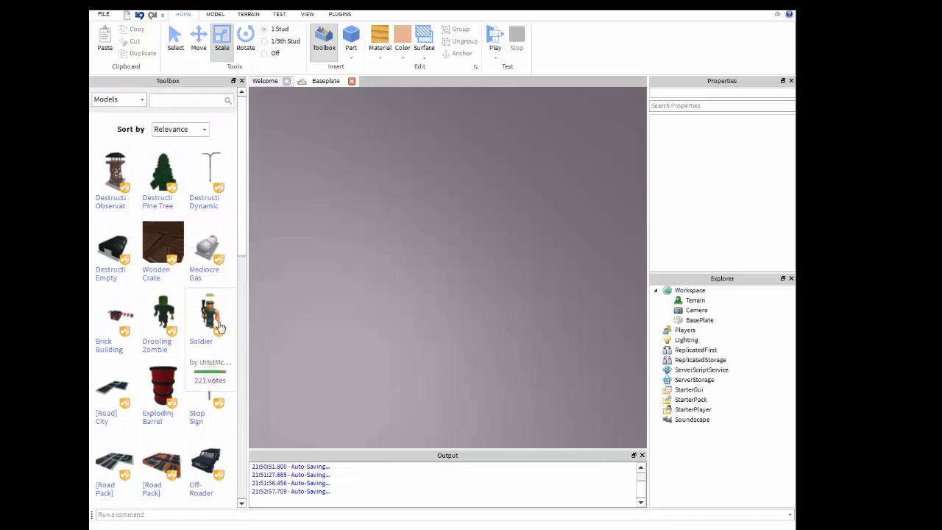
Insert the Assorted Bricks model from the toolbox onto the baseplate and ungroup it into separate bricks.
{"action": "scroll", "coordinate": [218, 328], "scroll_direction": "down", "scroll_amount": 3}
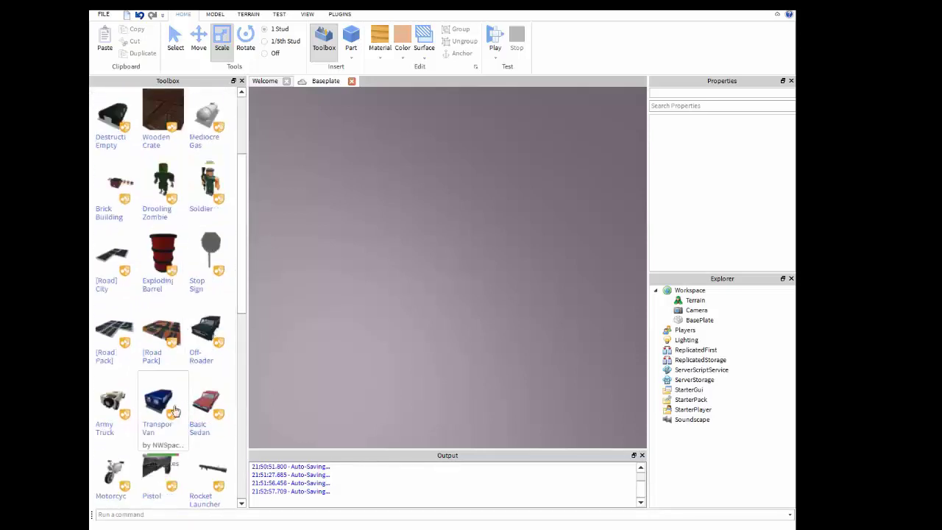
{"action": "scroll", "coordinate": [187, 402], "scroll_direction": "down", "scroll_amount": 3}
{"action": "scroll", "coordinate": [195, 402], "scroll_direction": "down", "scroll_amount": 5}
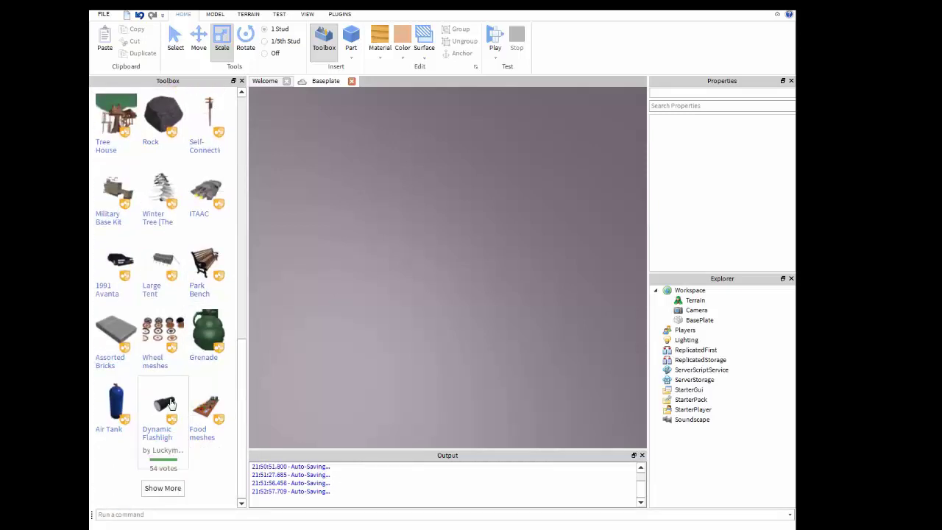
{"action": "left_click_drag", "start_coordinate": [116, 332], "coordinate": [452, 324]}
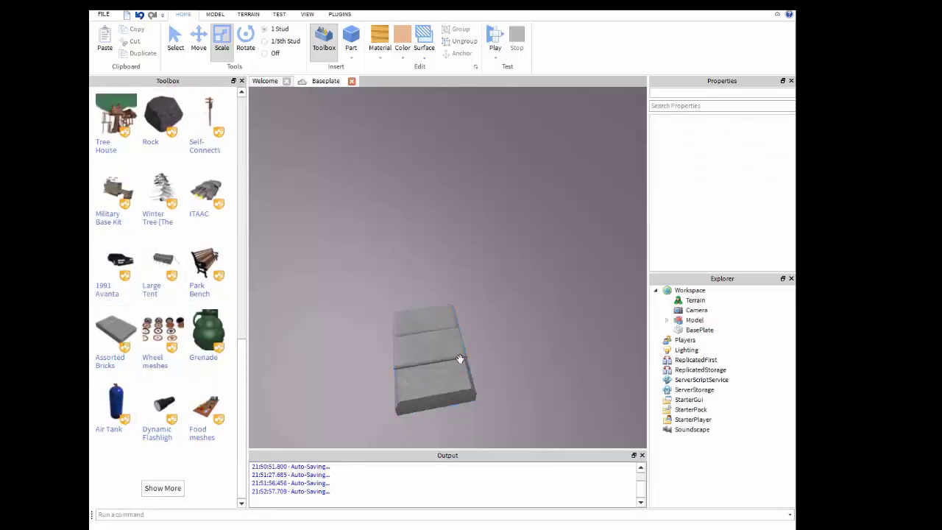
{"action": "key", "text": "ctrl+u"}
{"action": "left_click", "coordinate": [542, 339]}
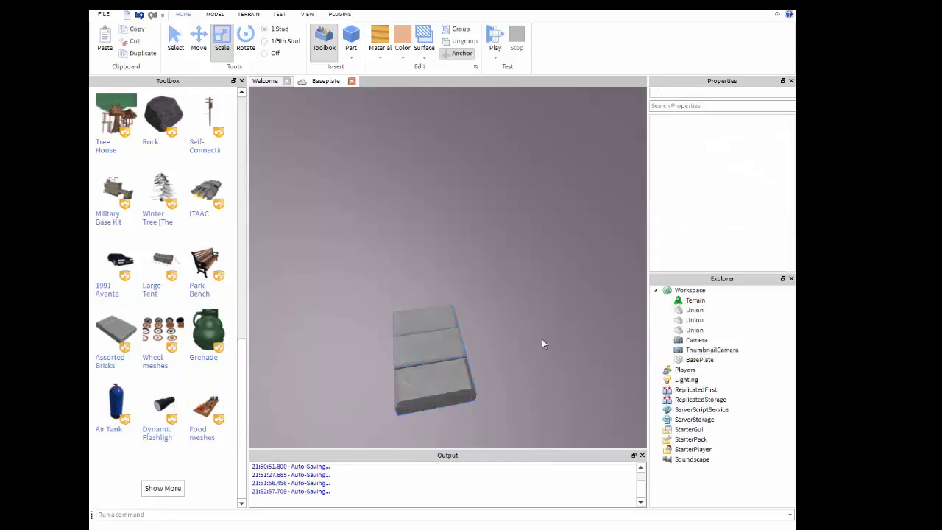
Spread the three concrete bricks apart on the baseplate and select the nearest one.
{"action": "right_click_drag", "start_coordinate": [543, 338], "coordinate": [504, 340]}
{"action": "left_click_drag", "start_coordinate": [457, 318], "coordinate": [555, 265]}
{"action": "left_click_drag", "start_coordinate": [431, 331], "coordinate": [535, 253]}
{"action": "left_click_drag", "start_coordinate": [394, 332], "coordinate": [508, 256]}
{"action": "left_click", "coordinate": [502, 318]}
{"action": "right_click_drag", "start_coordinate": [503, 319], "coordinate": [502, 308]}
{"action": "scroll", "coordinate": [503, 321], "scroll_direction": "up", "scroll_amount": 4}
{"action": "left_click", "coordinate": [447, 331]}
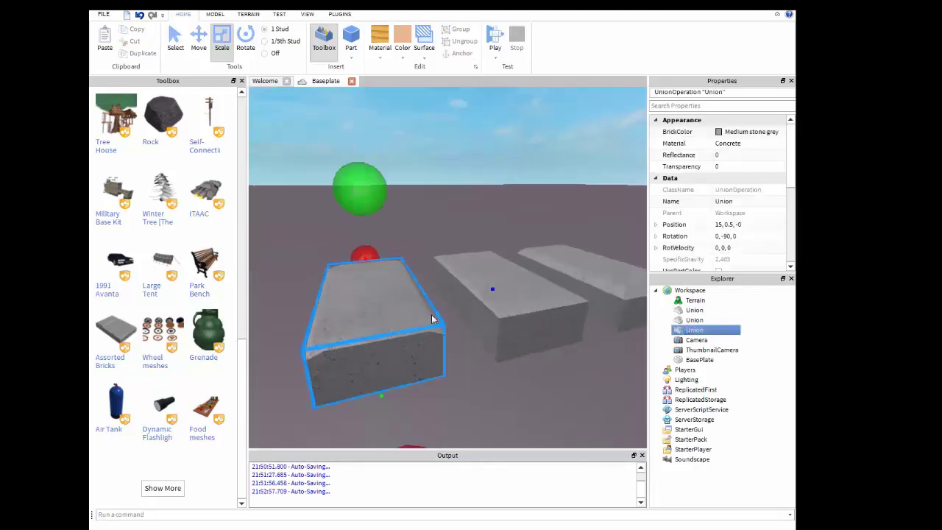
Scale the nearest concrete brick up into a slab far larger than the other two bricks and leave it selected.
{"action": "scroll", "coordinate": [448, 331], "scroll_direction": "down", "scroll_amount": 4}
{"action": "left_click_drag", "start_coordinate": [407, 302], "coordinate": [317, 380]}
{"action": "right_click_drag", "start_coordinate": [316, 380], "coordinate": [417, 380]}
{"action": "scroll", "coordinate": [471, 383], "scroll_direction": "down", "scroll_amount": 2}
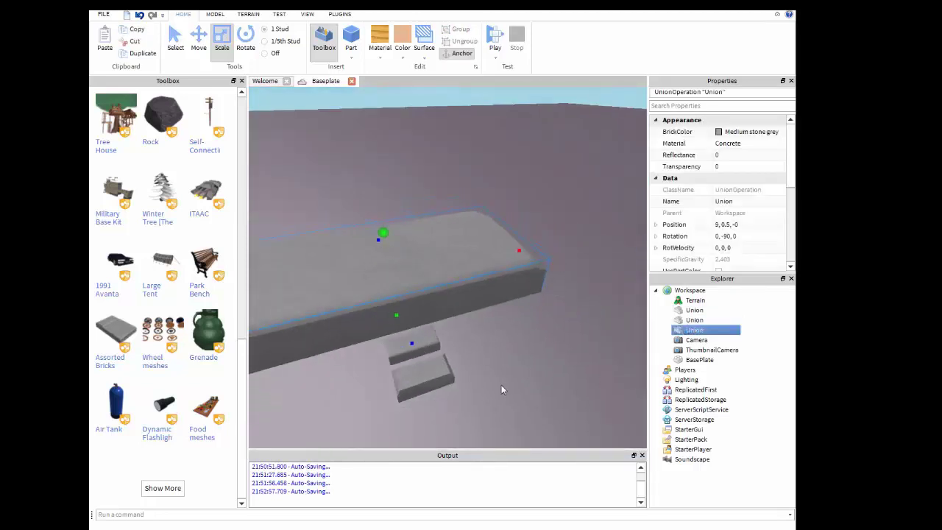
{"action": "scroll", "coordinate": [513, 381], "scroll_direction": "down", "scroll_amount": 3}
{"action": "right_click_drag", "start_coordinate": [531, 387], "coordinate": [530, 387]}
{"action": "left_click", "coordinate": [531, 386]}
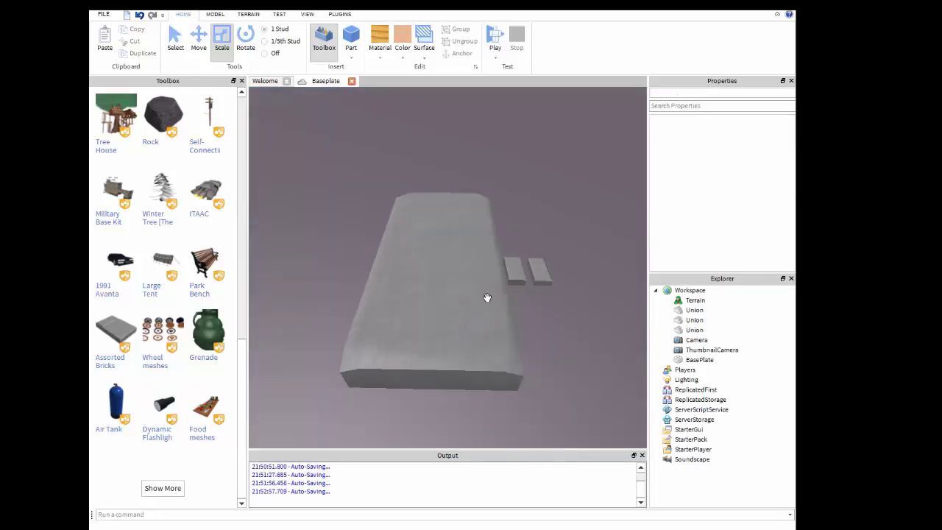
{"action": "right_click_drag", "start_coordinate": [486, 298], "coordinate": [429, 290]}
{"action": "left_click", "coordinate": [432, 290]}
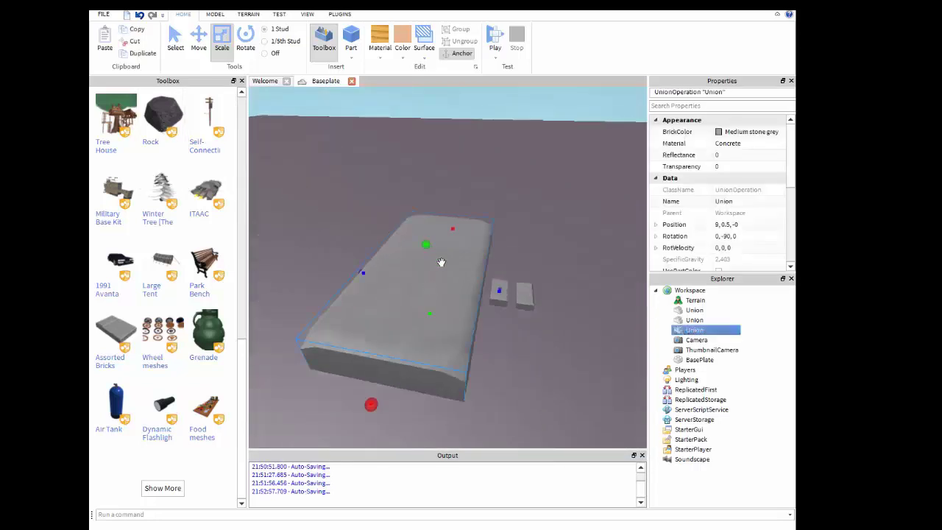
Start publishing the selected slab to Roblox as a newly created model, and cancel without publishing.
{"action": "left_click", "coordinate": [104, 14]}
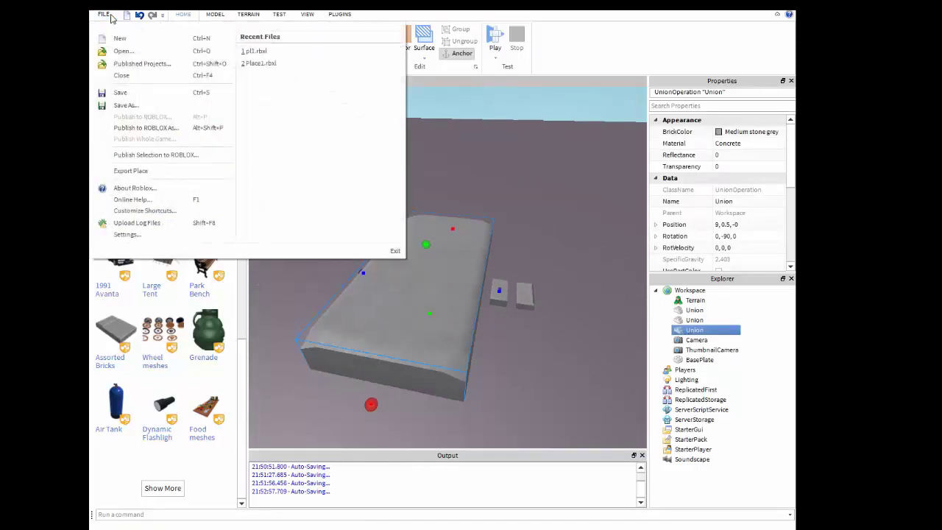
{"action": "left_click", "coordinate": [156, 155]}
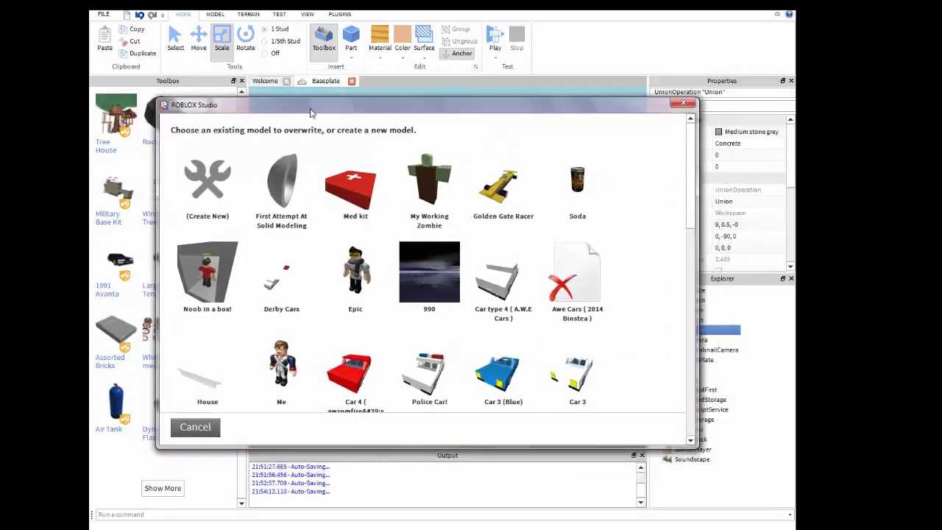
{"action": "left_click", "coordinate": [208, 193]}
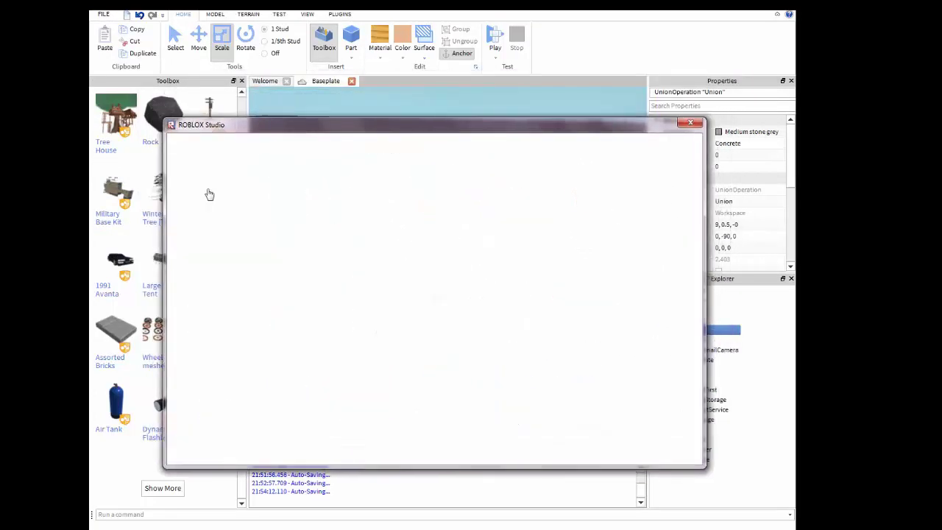
{"action": "left_click", "coordinate": [690, 124]}
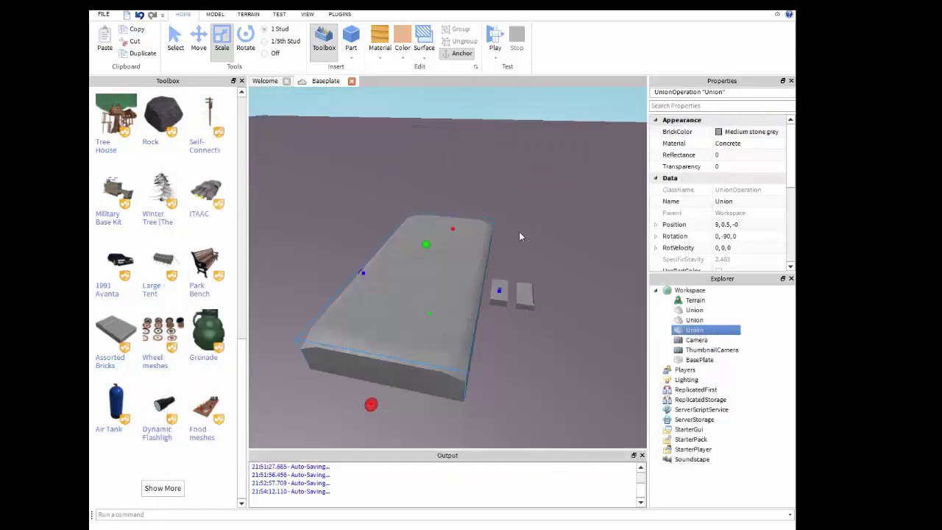
Delete the enlarged slab and the two small bricks beside it to clear the baseplate.
{"action": "key", "text": "Delete"}
{"action": "left_click_drag", "start_coordinate": [466, 228], "coordinate": [582, 347]}
{"action": "key", "text": "Delete"}
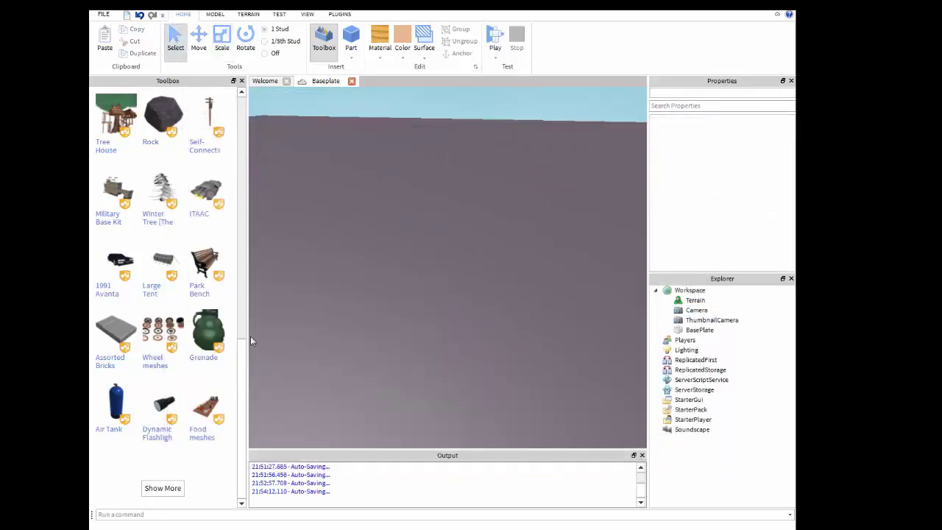
Show My Models in the toolbox, insert the First Attempt At Solid Modeling model onto the baseplate, and deselect it.
{"action": "left_click", "coordinate": [140, 103]}
{"action": "left_click", "coordinate": [114, 138]}
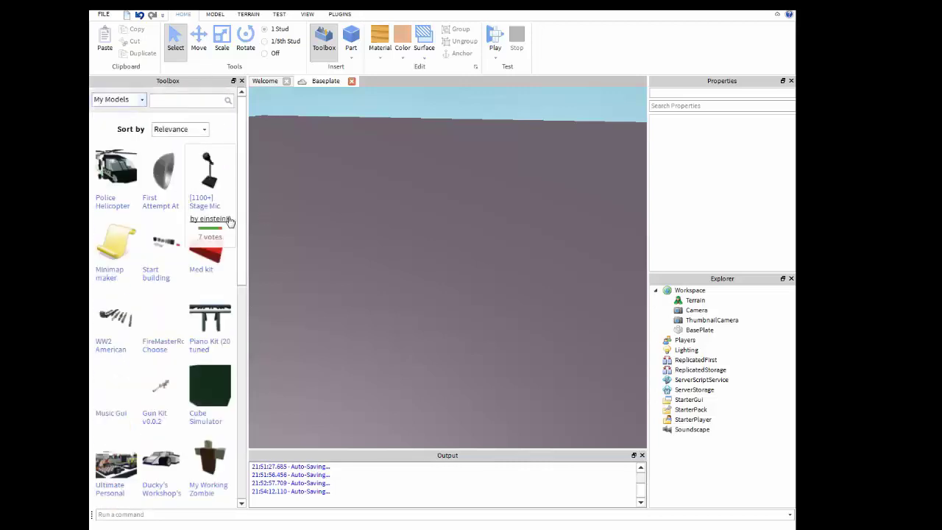
{"action": "left_click_drag", "start_coordinate": [167, 179], "coordinate": [497, 305]}
{"action": "left_click", "coordinate": [445, 341]}
Examine the inserted hollow half-sphere model from different angles and distances.
{"action": "right_click_drag", "start_coordinate": [445, 339], "coordinate": [589, 398]}
{"action": "key", "text": "w"}
{"action": "key", "text": "a"}
{"action": "key", "text": "s"}
{"action": "key", "text": "a"}
{"action": "key", "text": "s"}
{"action": "key", "text": "w"}
{"action": "key", "text": "s"}
{"action": "key", "text": "w"}
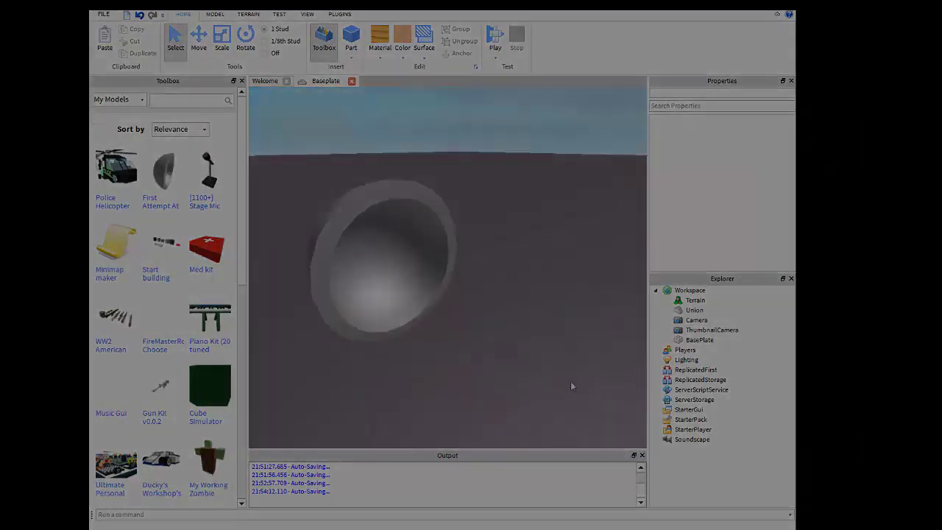